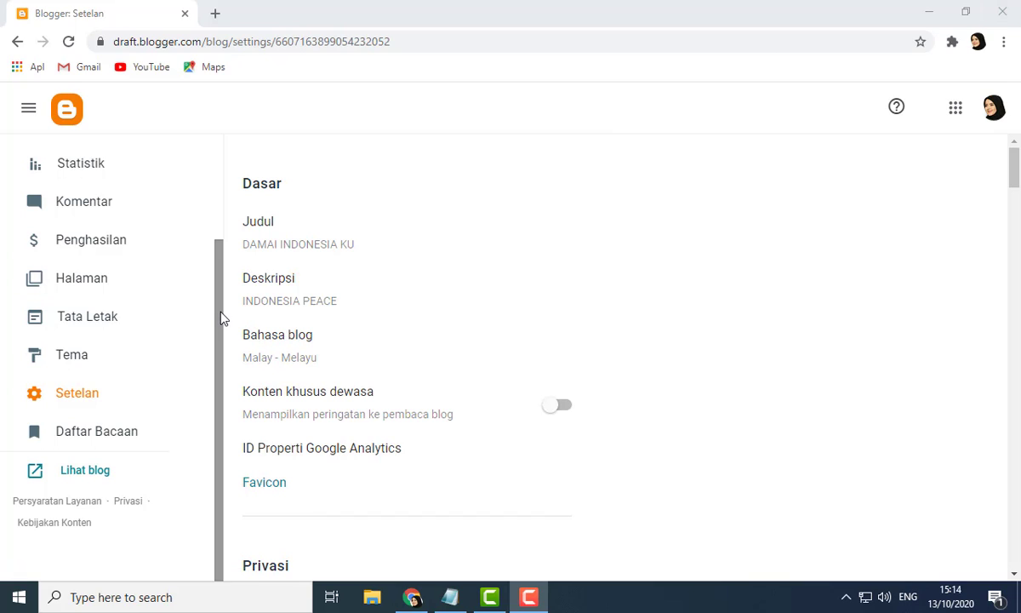
{"action": "left_click_drag", "start_coordinate": [223, 291], "coordinate": [223, 221]}
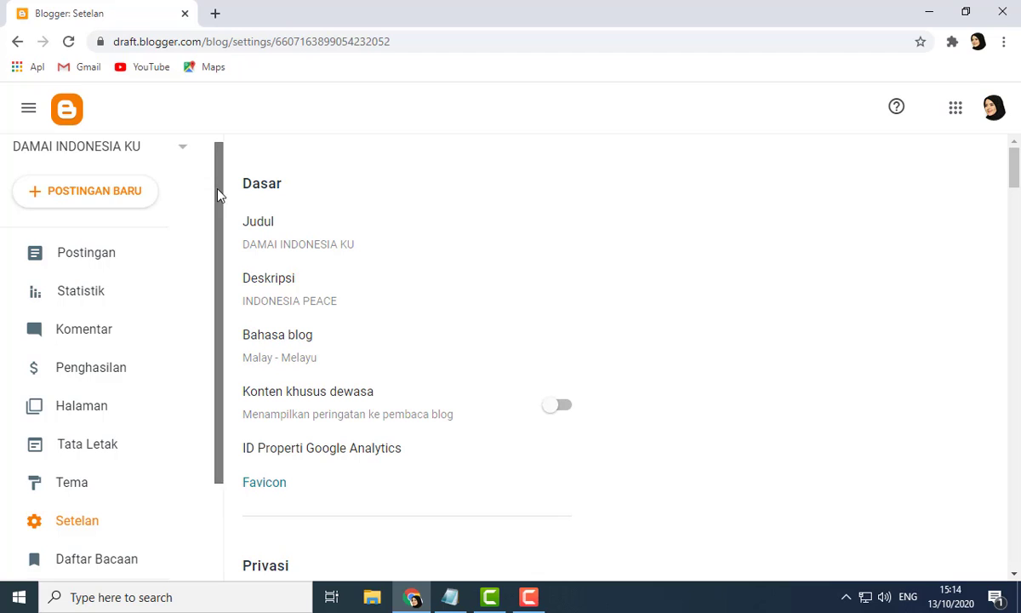
{"action": "mouse_move", "coordinate": [218, 195]}
{"action": "left_mouse_down"}
{"action": "mouse_move", "coordinate": [218, 269]}
{"action": "mouse_move", "coordinate": [228, 177]}
{"action": "left_mouse_up"}
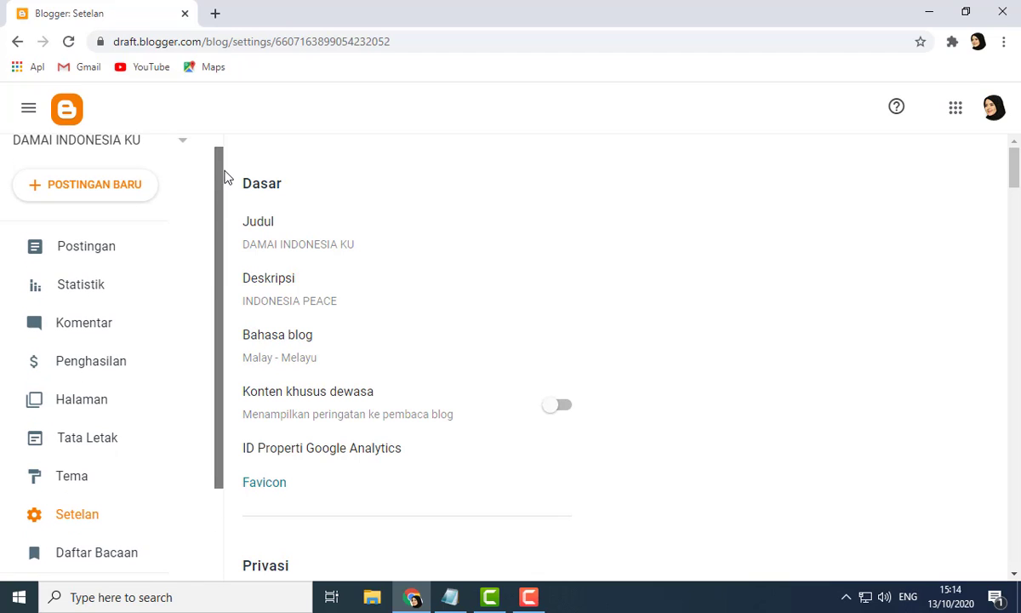
{"action": "left_click_drag", "start_coordinate": [223, 266], "coordinate": [220, 254]}
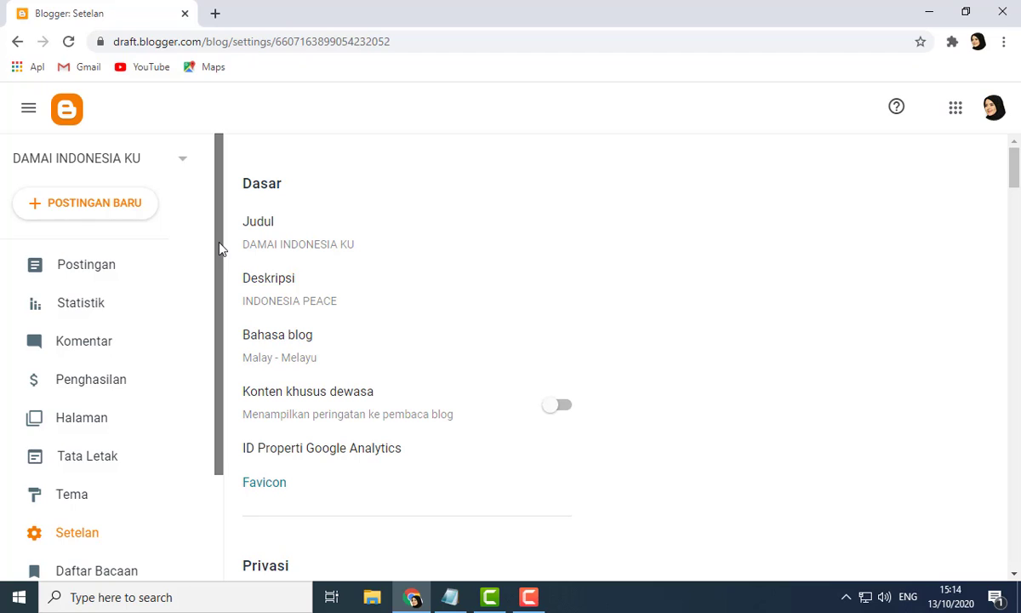
{"action": "scroll", "coordinate": [220, 246], "scroll_direction": "down", "scroll_amount": 2}
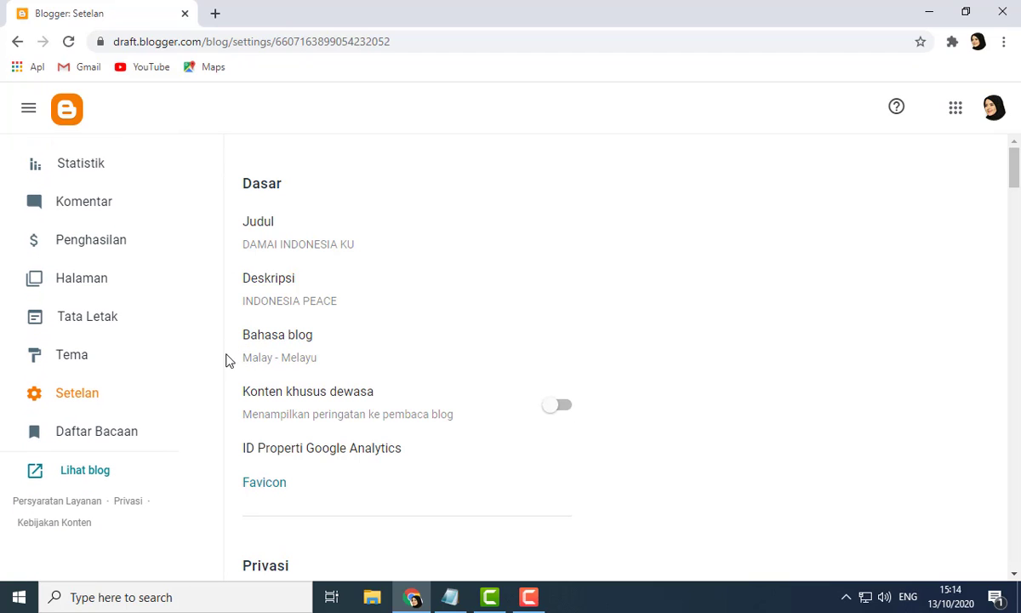
{"action": "left_click_drag", "start_coordinate": [217, 371], "coordinate": [229, 265]}
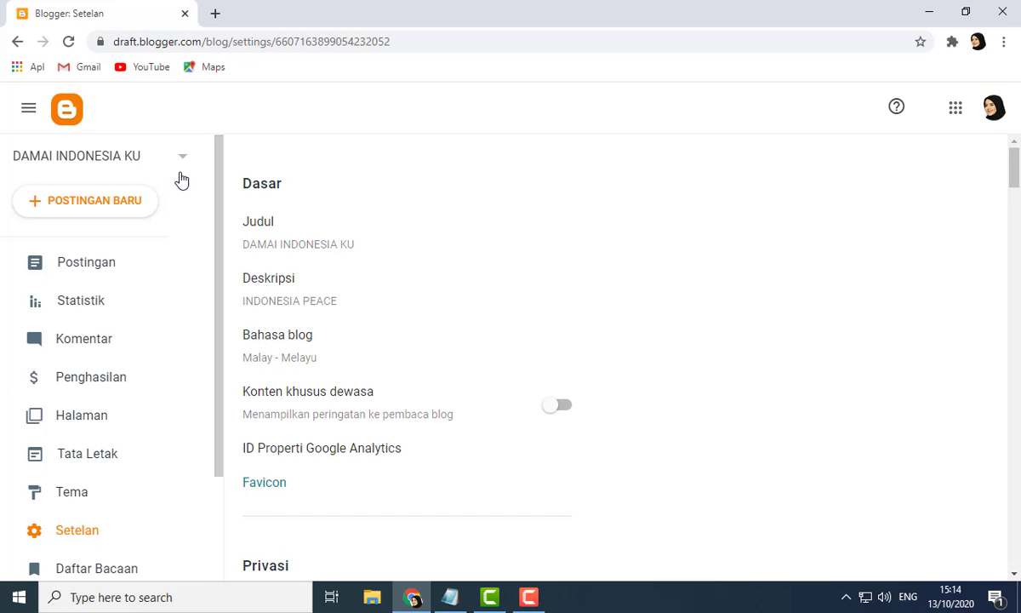
{"action": "mouse_move", "coordinate": [223, 177]}
{"action": "left_mouse_down"}
{"action": "mouse_move", "coordinate": [222, 247]}
{"action": "mouse_move", "coordinate": [222, 183]}
{"action": "left_mouse_up"}
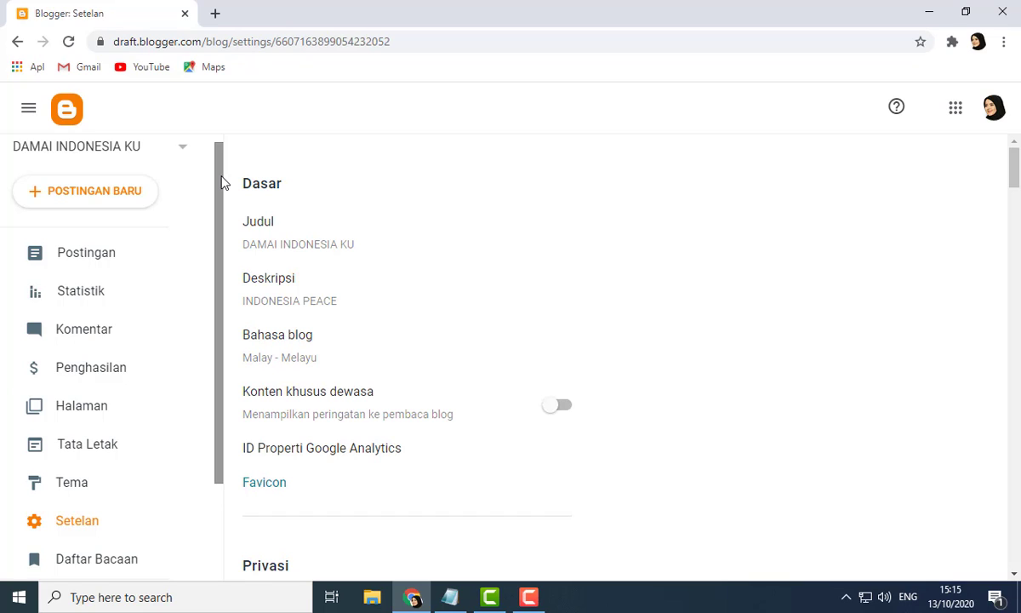
{"action": "left_click", "coordinate": [103, 262]}
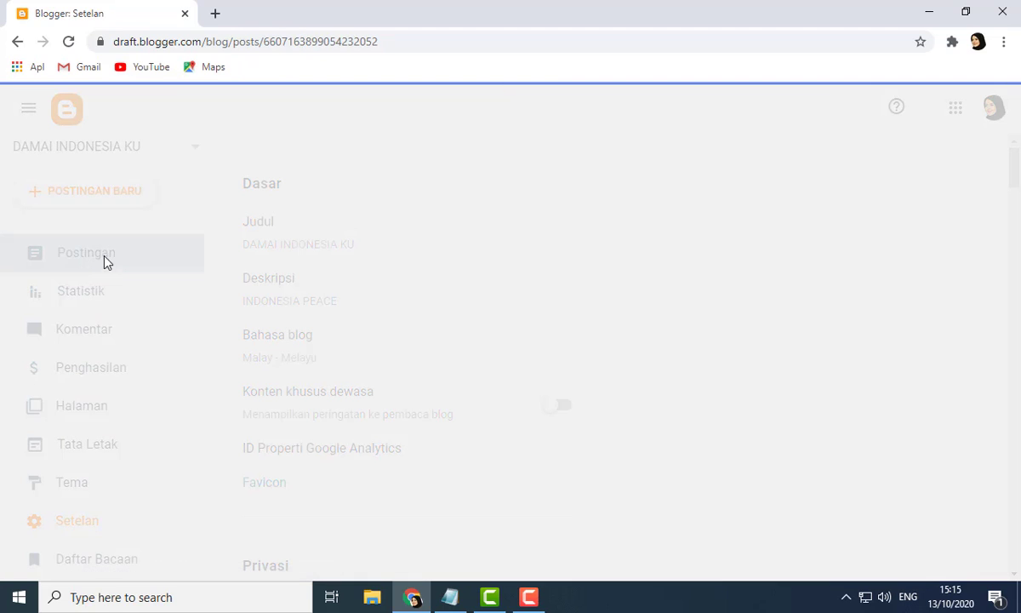
{"action": "scroll", "coordinate": [109, 315], "scroll_direction": "down", "scroll_amount": 2}
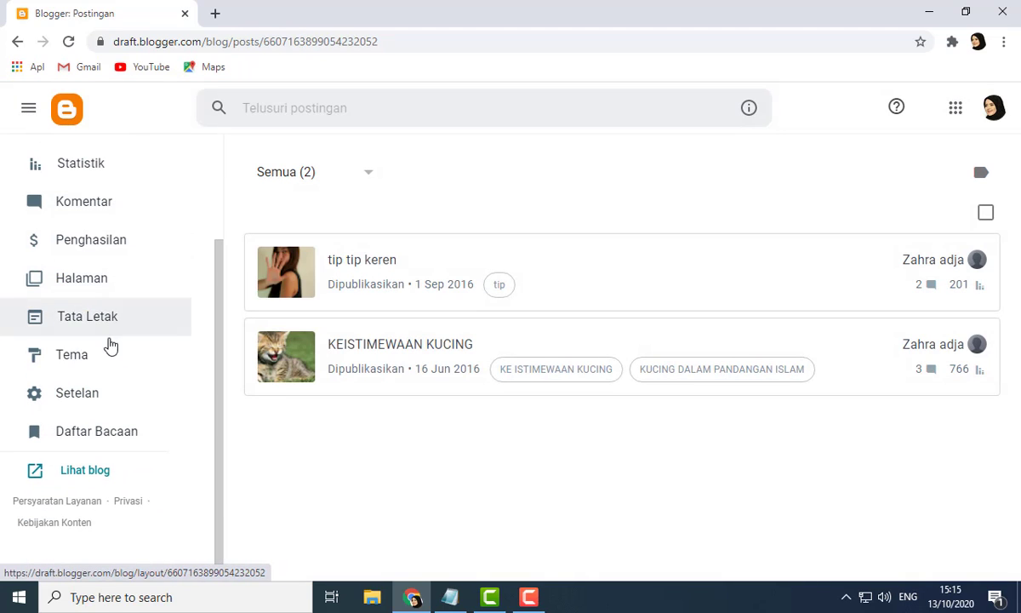
{"action": "left_click", "coordinate": [76, 400]}
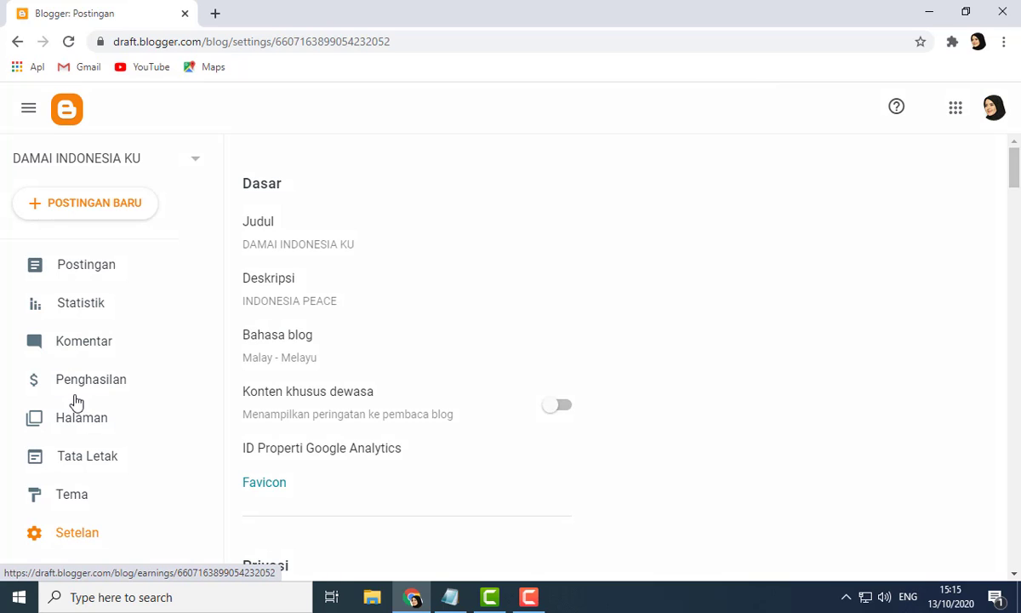
Step: Under crawler and indexing settings, disable custom robot header tags and enable custom robots.txt
{"action": "scroll", "coordinate": [336, 349], "scroll_direction": "down", "scroll_amount": 8}
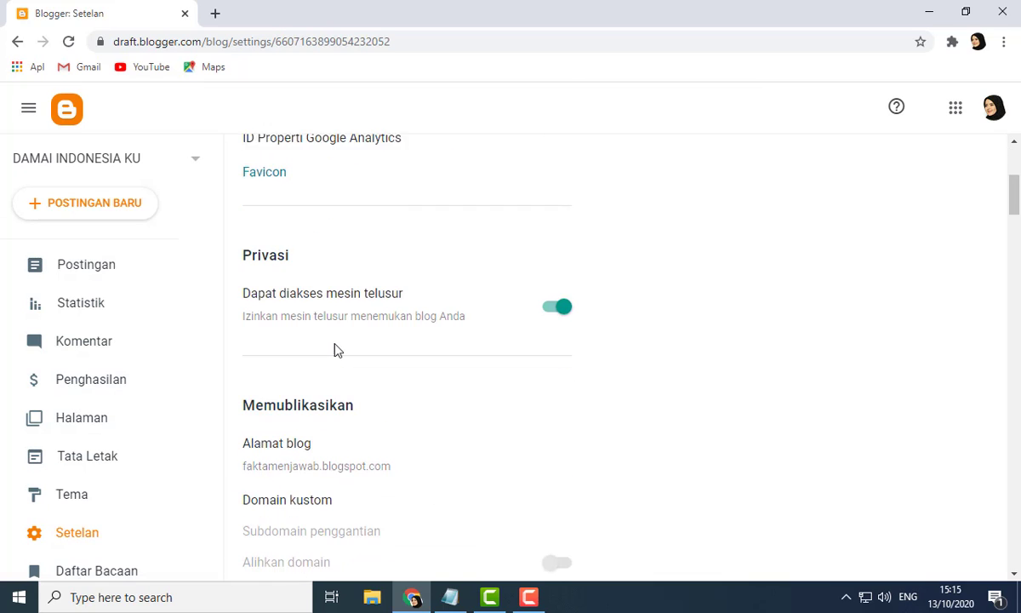
{"action": "scroll", "coordinate": [336, 350], "scroll_direction": "down", "scroll_amount": 10}
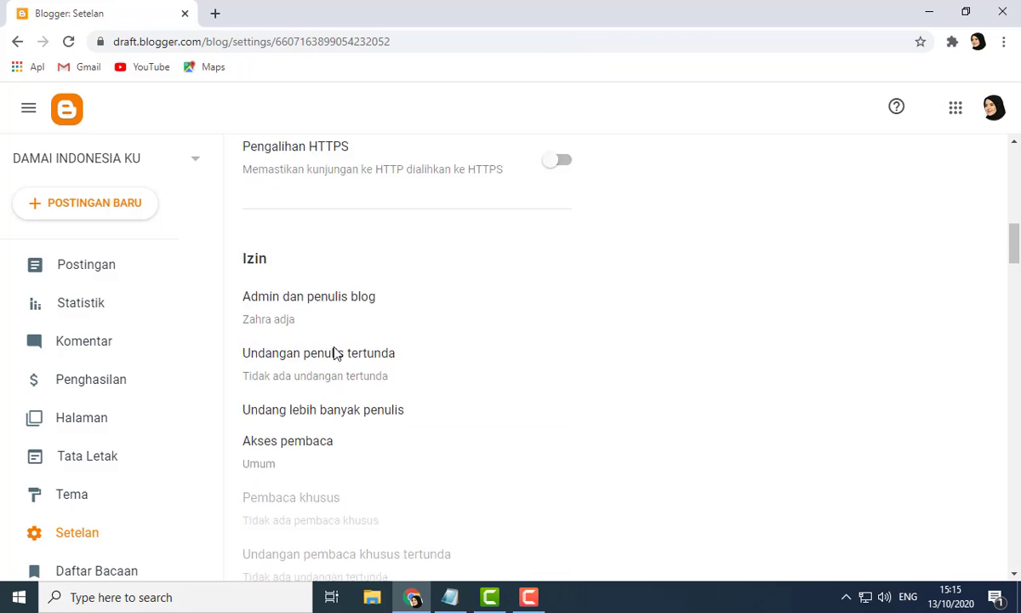
{"action": "scroll", "coordinate": [336, 353], "scroll_direction": "down", "scroll_amount": 5}
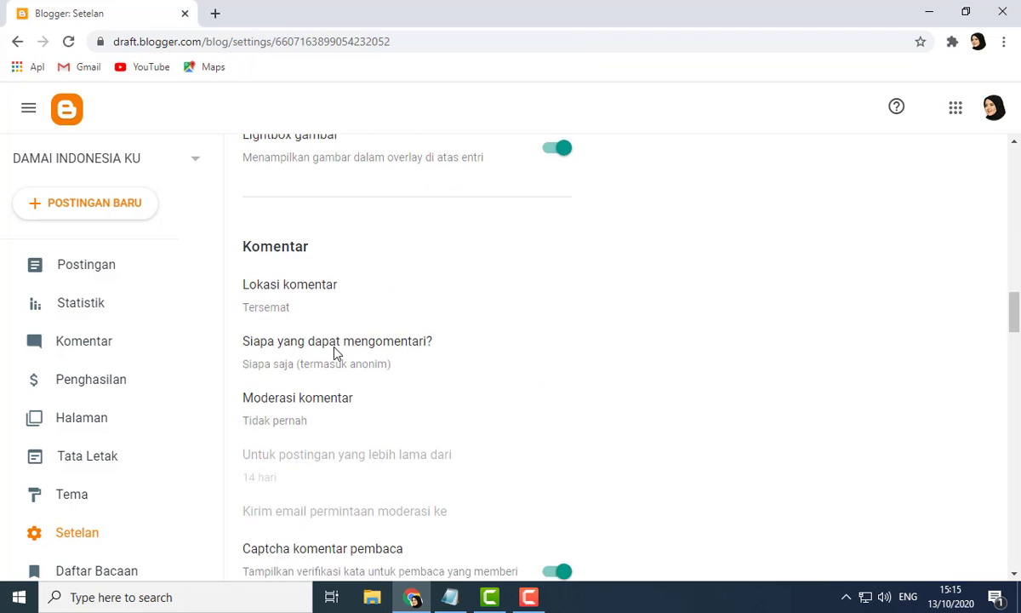
{"action": "scroll", "coordinate": [336, 354], "scroll_direction": "down", "scroll_amount": 8}
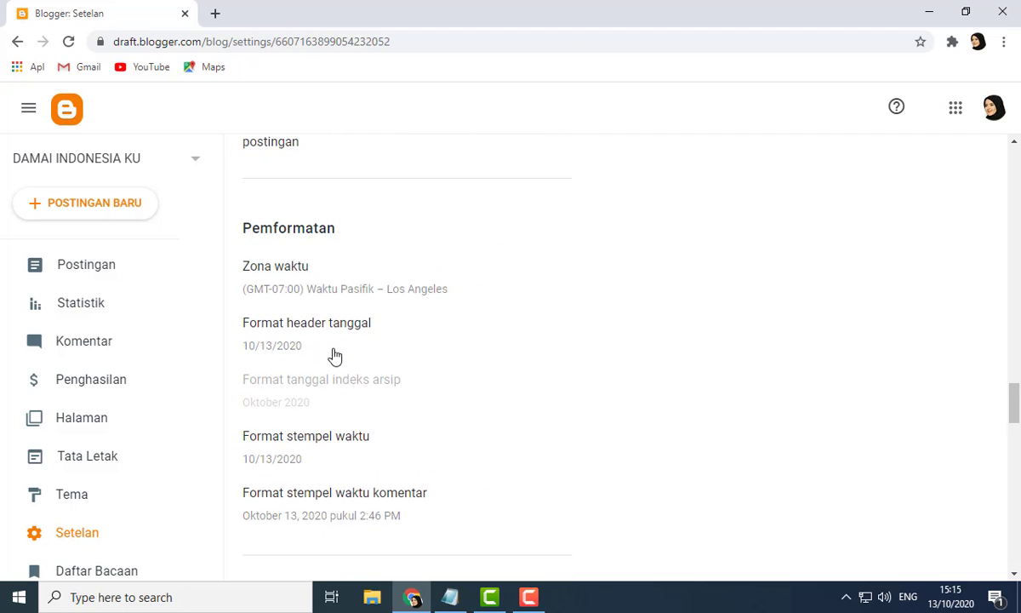
{"action": "scroll", "coordinate": [336, 354], "scroll_direction": "down", "scroll_amount": 7}
{"action": "scroll", "coordinate": [334, 354], "scroll_direction": "down", "scroll_amount": 2}
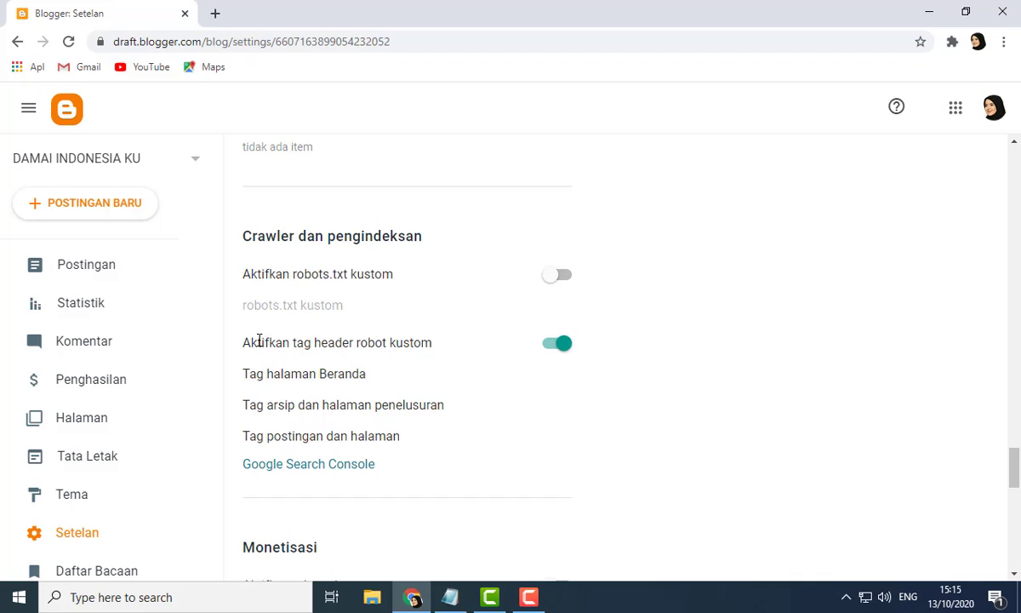
{"action": "left_click", "coordinate": [556, 348]}
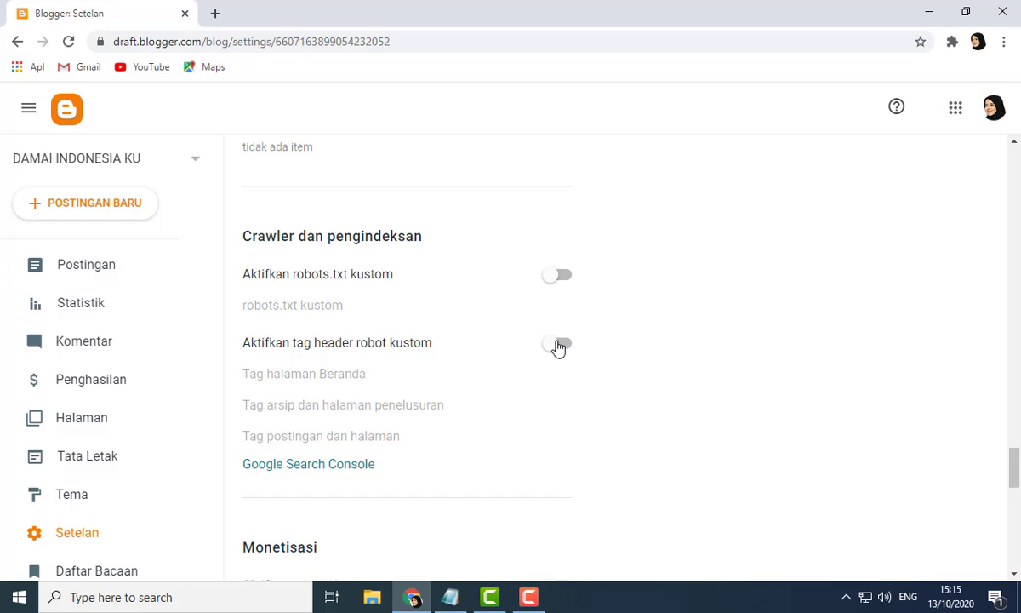
{"action": "left_click", "coordinate": [561, 277]}
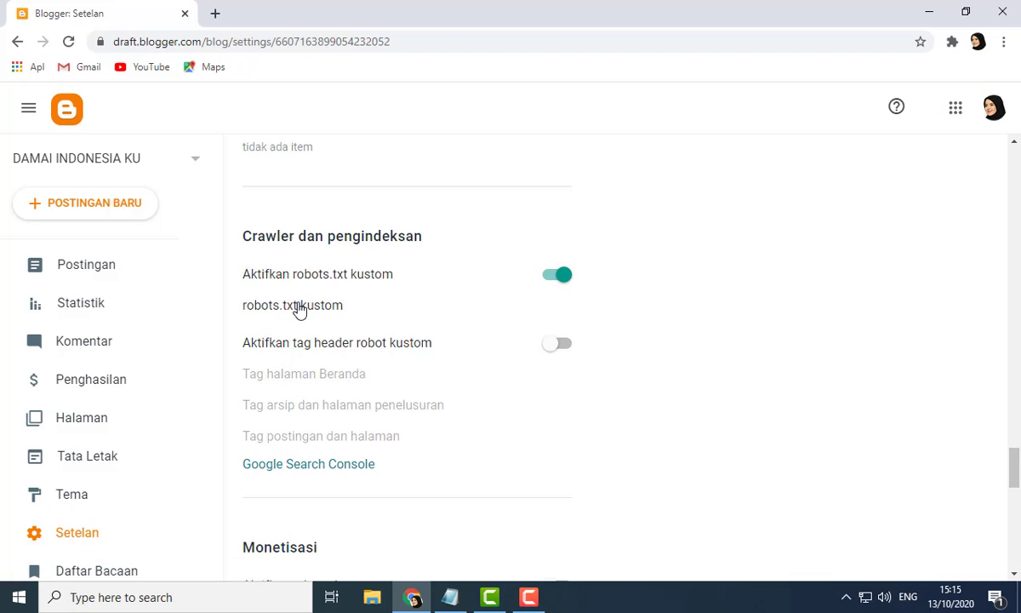
Step: Open the custom robots.txt entry, then switch to Notepad and copy the User-agent, Allow and Sitemap lines
{"action": "left_click", "coordinate": [298, 310]}
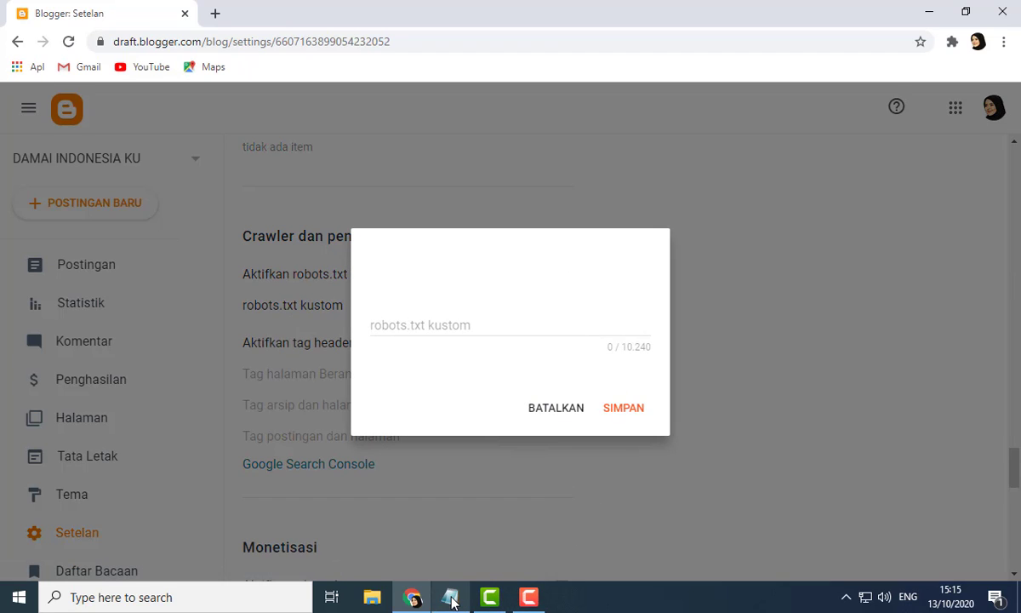
{"action": "mouse_move", "coordinate": [454, 602]}
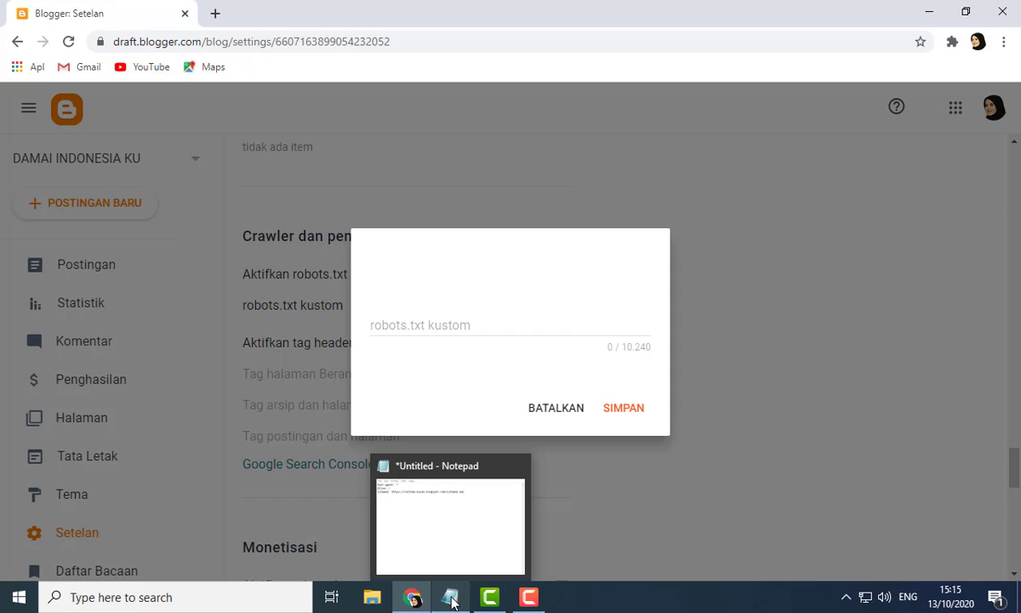
{"action": "left_click", "coordinate": [454, 602]}
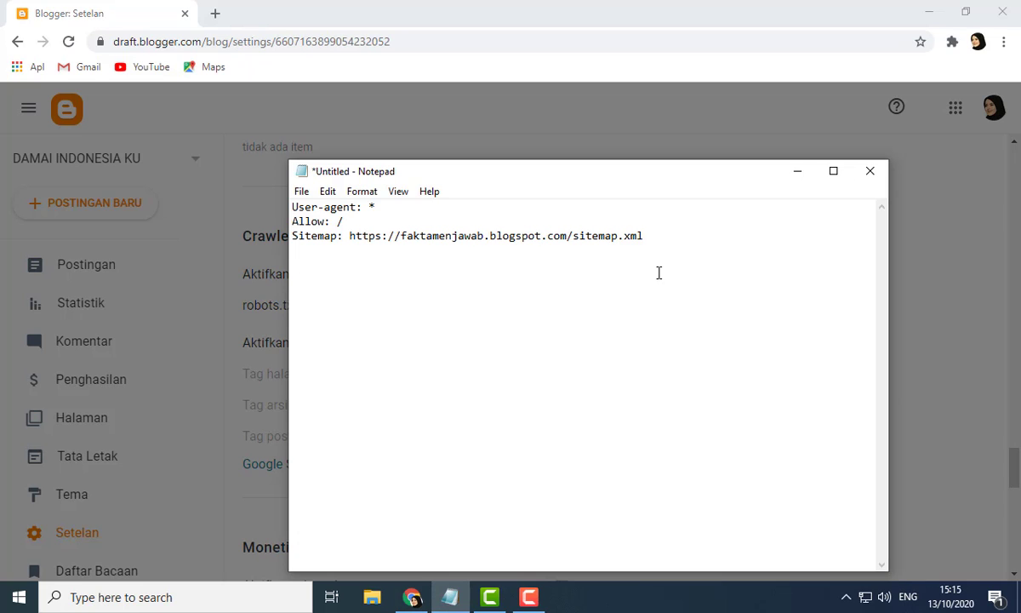
{"action": "left_click_drag", "start_coordinate": [659, 239], "coordinate": [293, 207]}
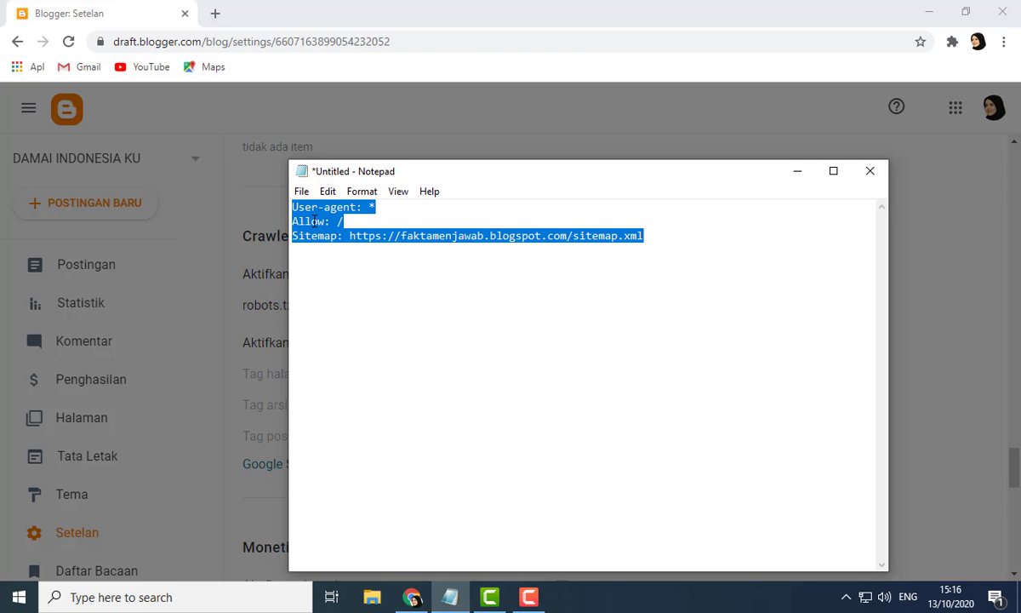
{"action": "right_click", "coordinate": [310, 217]}
{"action": "left_click", "coordinate": [356, 270]}
{"action": "left_click", "coordinate": [346, 212]}
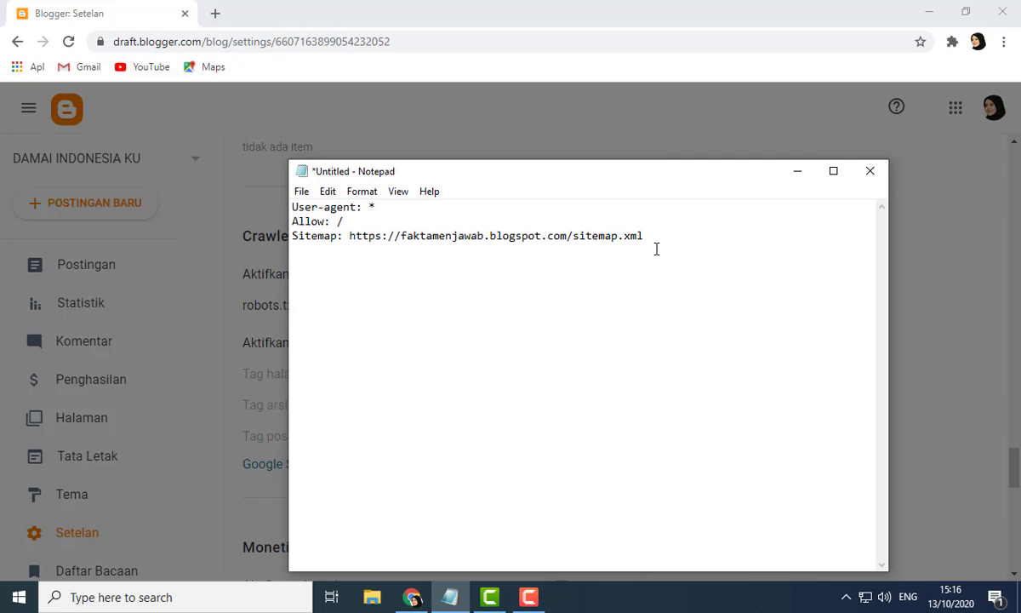
{"action": "left_click_drag", "start_coordinate": [655, 235], "coordinate": [293, 207]}
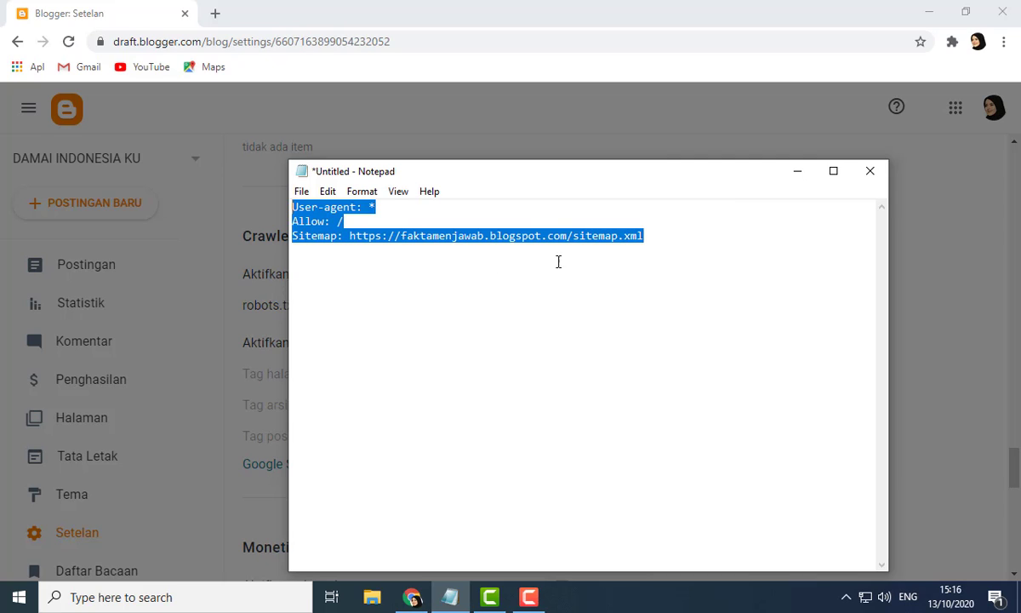
{"action": "left_click_drag", "start_coordinate": [644, 236], "coordinate": [292, 207]}
{"action": "right_click", "coordinate": [293, 207]}
{"action": "left_click", "coordinate": [358, 271]}
{"action": "left_click", "coordinate": [350, 235]}
{"action": "left_click_drag", "start_coordinate": [350, 236], "coordinate": [567, 246]}
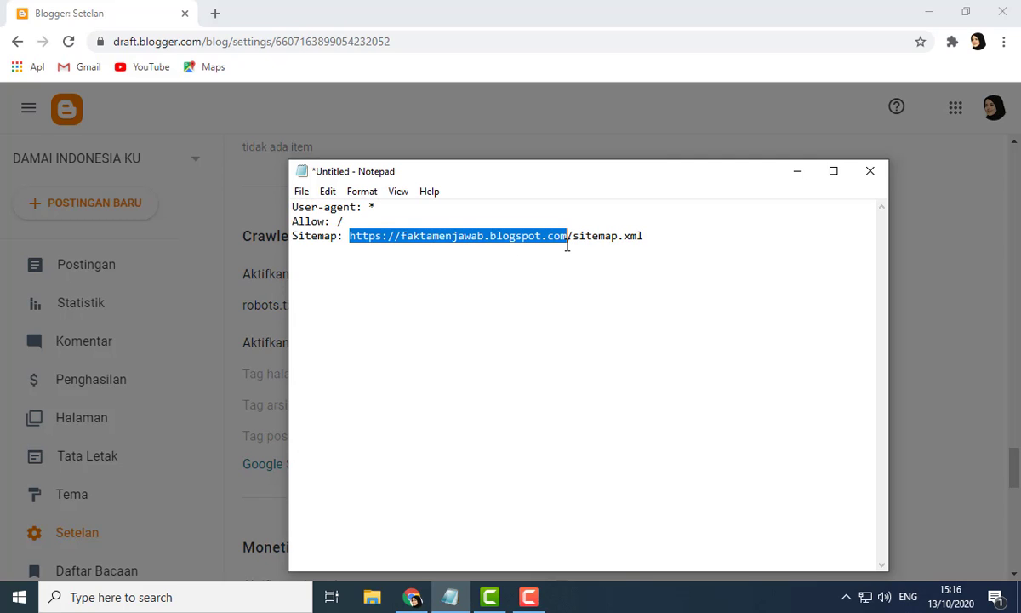
{"action": "left_click_drag", "start_coordinate": [684, 239], "coordinate": [255, 178]}
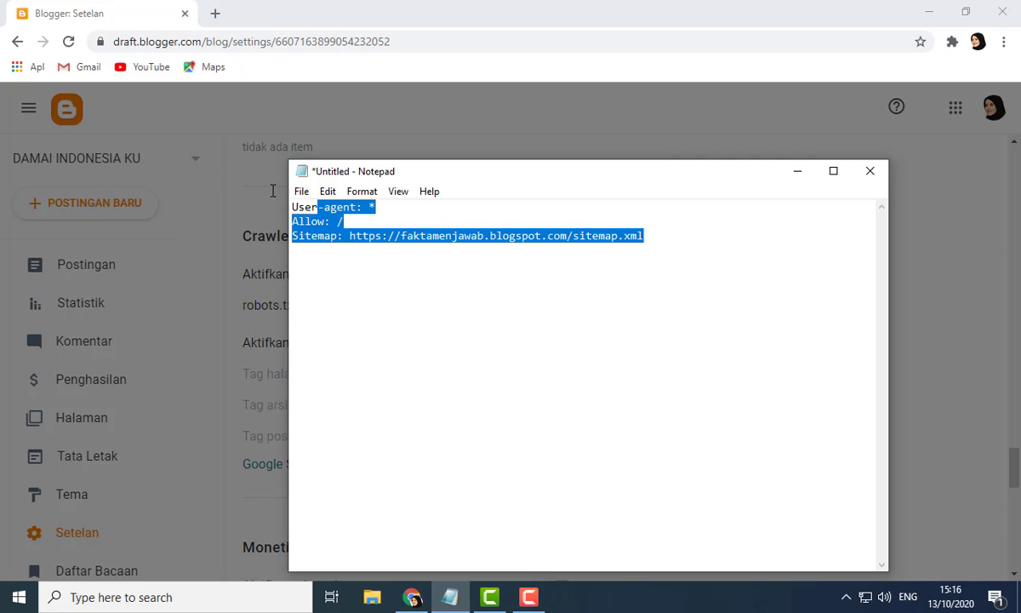
{"action": "right_click", "coordinate": [305, 224]}
{"action": "left_click", "coordinate": [356, 267]}
{"action": "left_click", "coordinate": [477, 136]}
Step: Paste the copied rules into the custom robots.txt field and save them
{"action": "left_click", "coordinate": [458, 326]}
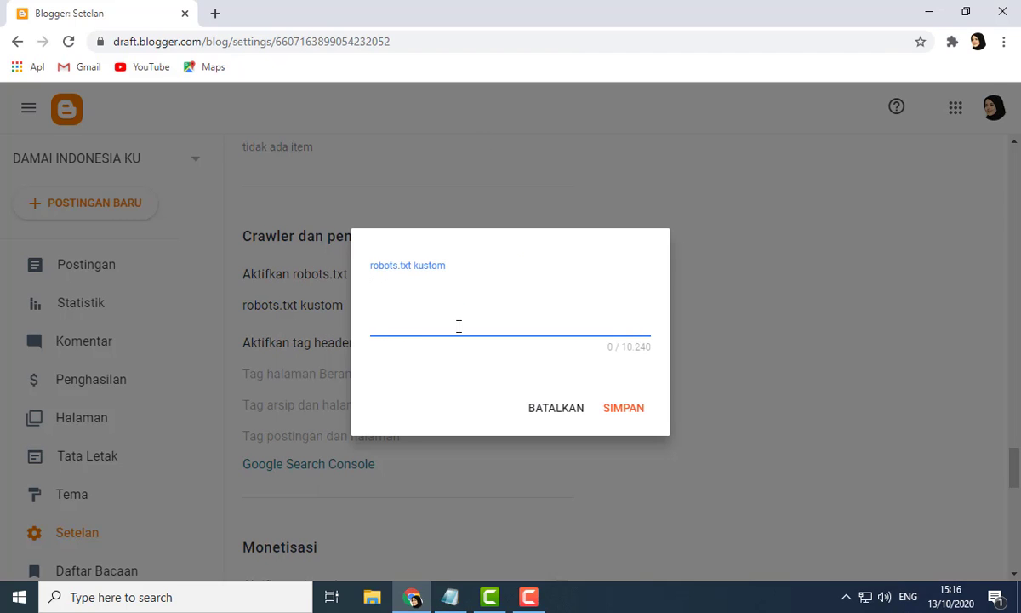
{"action": "key", "text": "ctrl+v"}
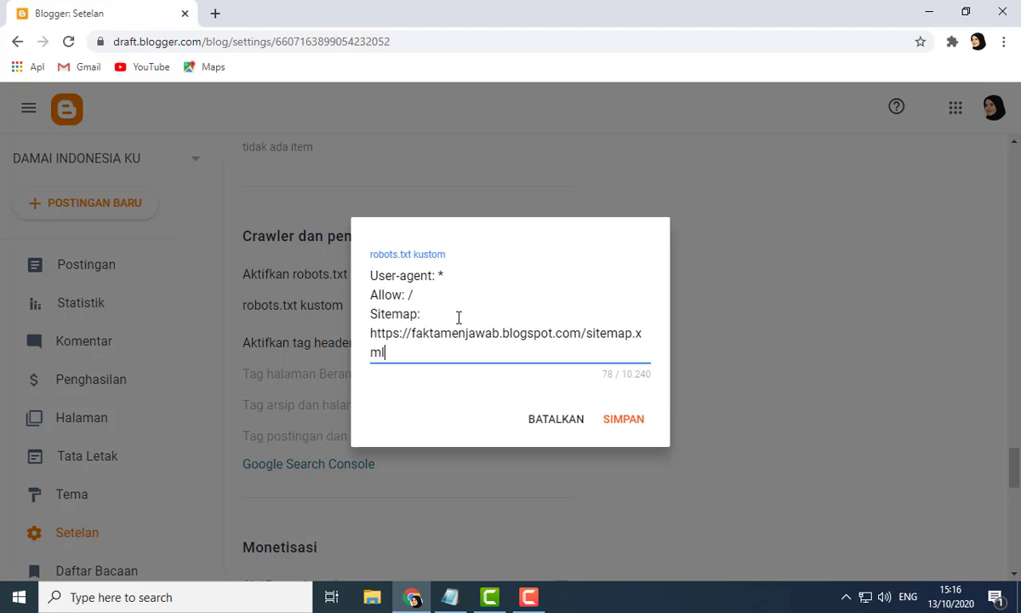
{"action": "left_click", "coordinate": [625, 421]}
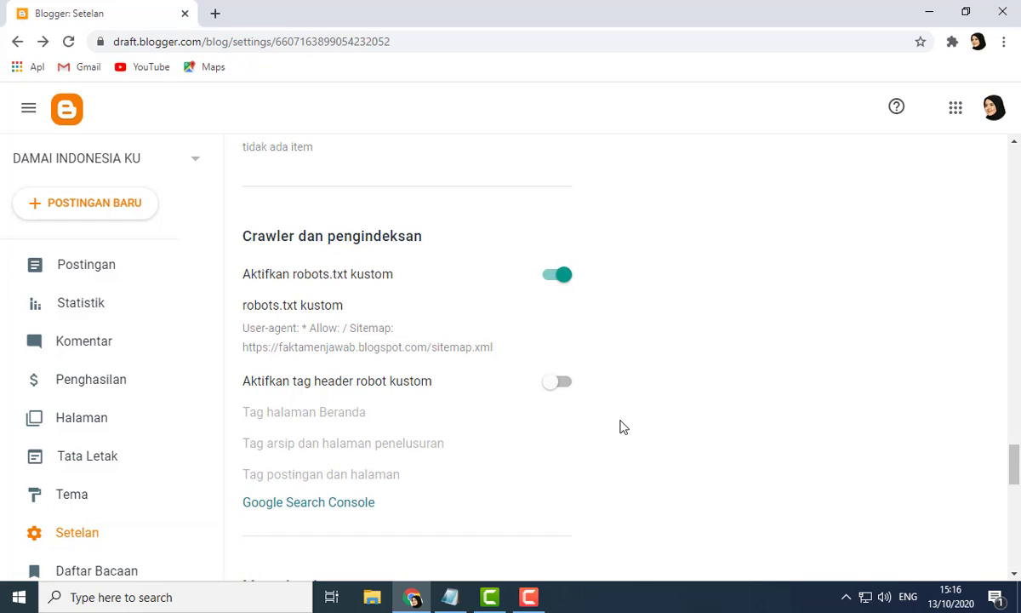
Step: In a new tab, search for search console, open the Google Search Console tool and start it
{"action": "left_click", "coordinate": [215, 15]}
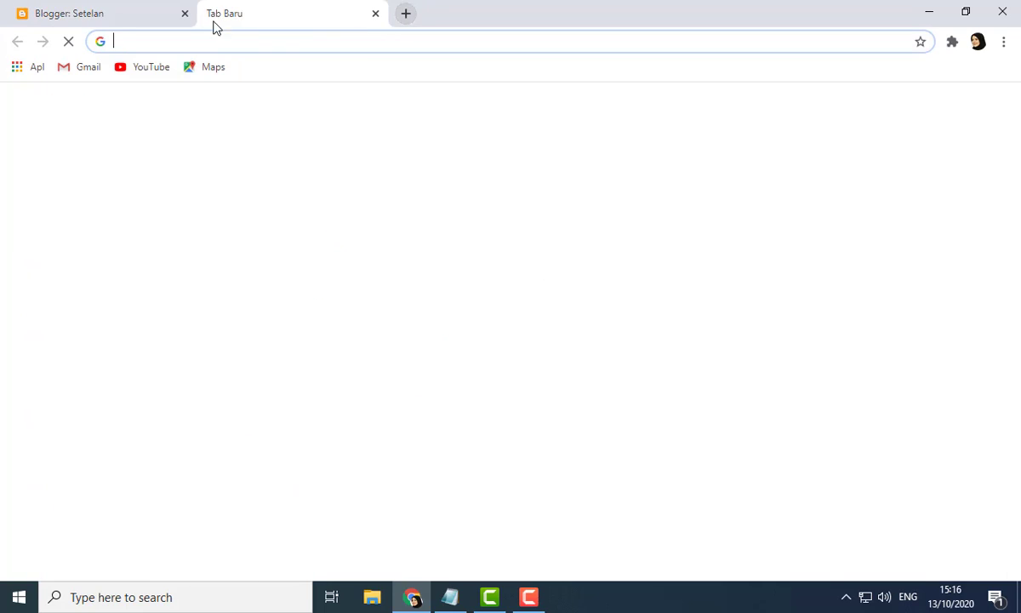
{"action": "left_click", "coordinate": [213, 41]}
{"action": "type", "text": "searc"}
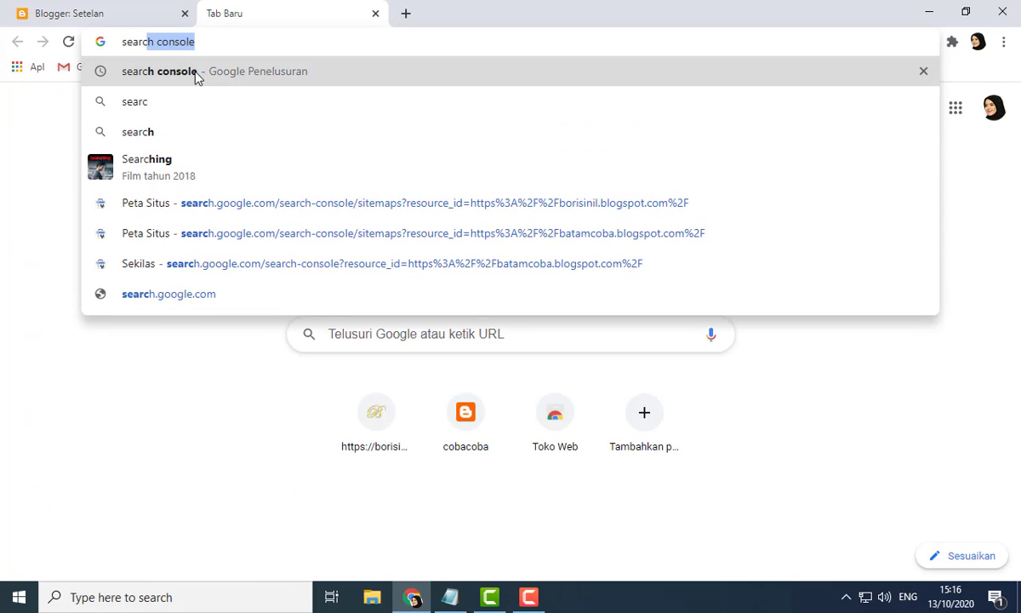
{"action": "left_click", "coordinate": [195, 73]}
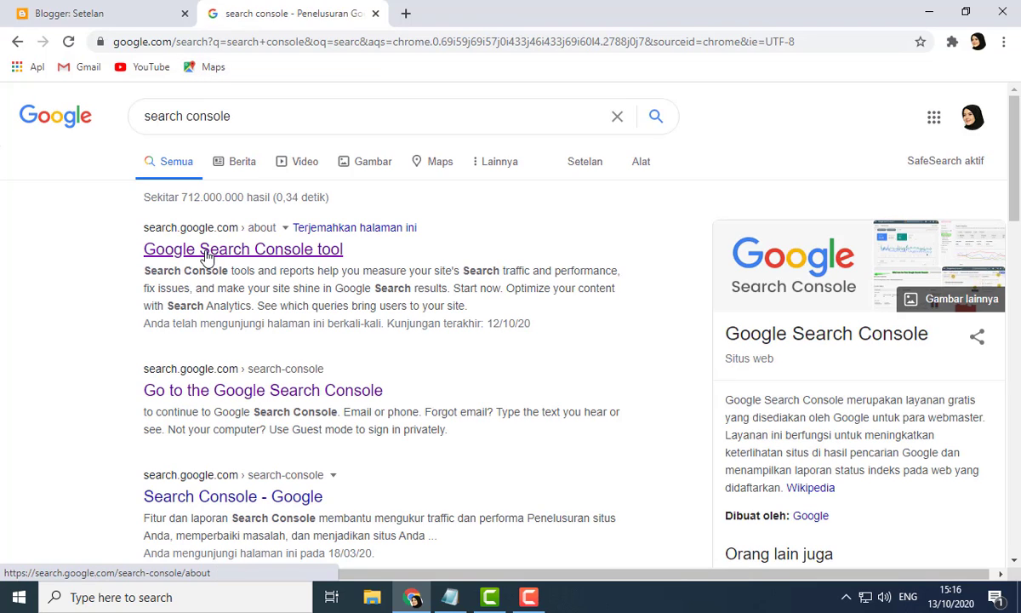
{"action": "left_click", "coordinate": [210, 247]}
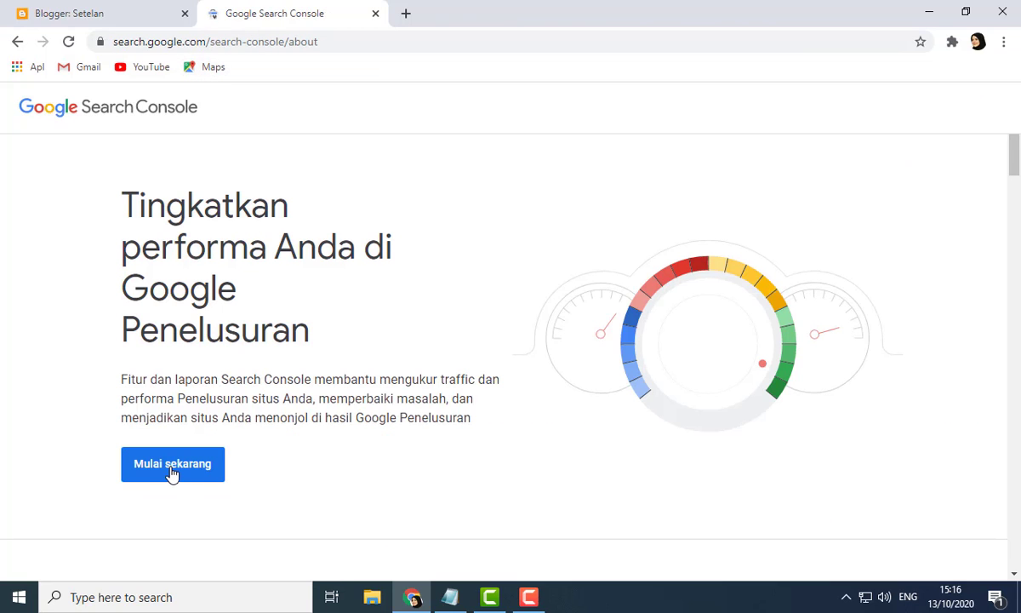
{"action": "left_click", "coordinate": [172, 473]}
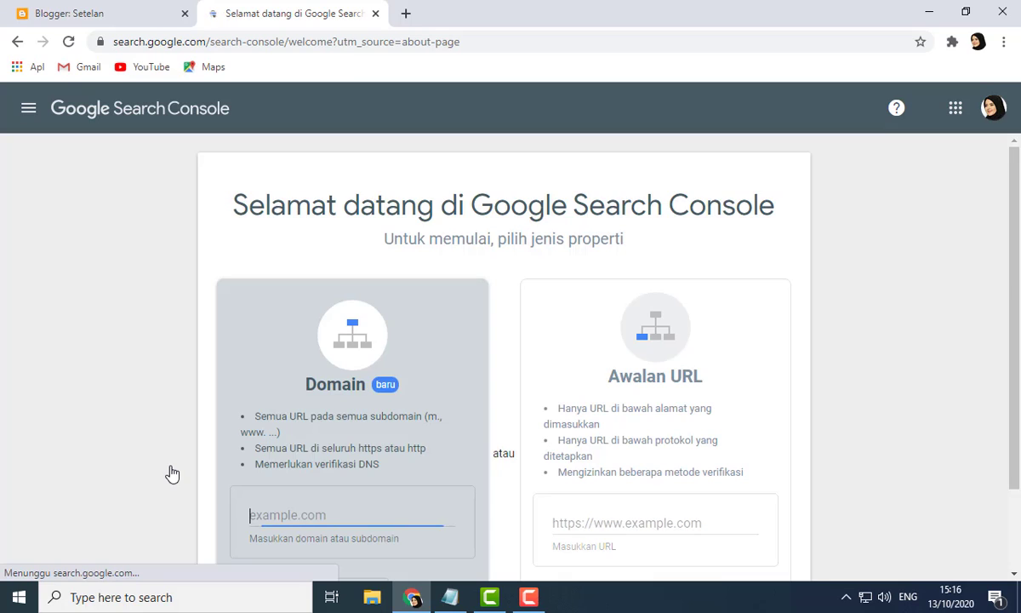
{"action": "left_click", "coordinate": [119, 6]}
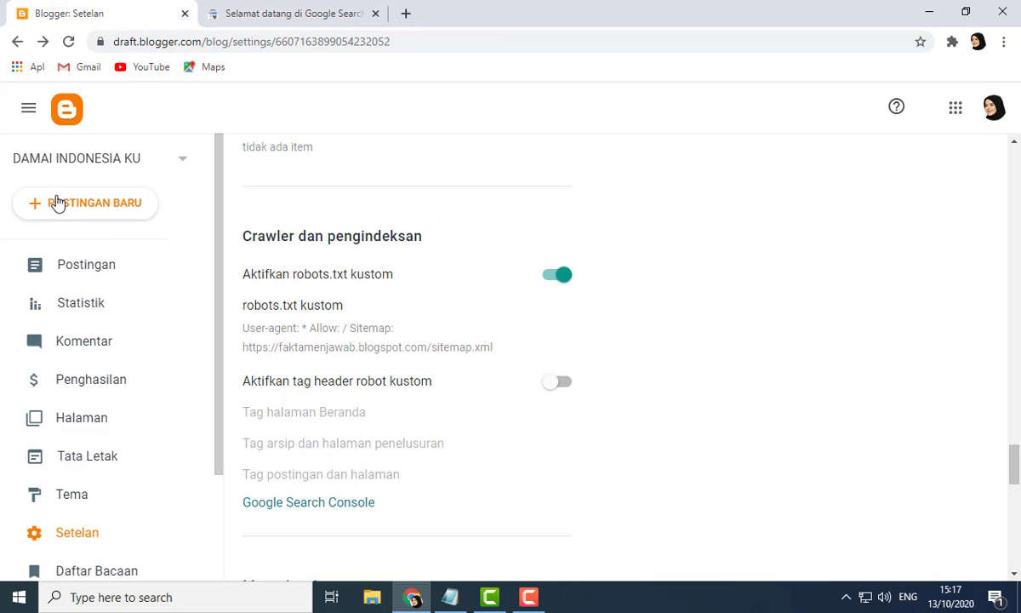
{"action": "left_click", "coordinate": [276, 8]}
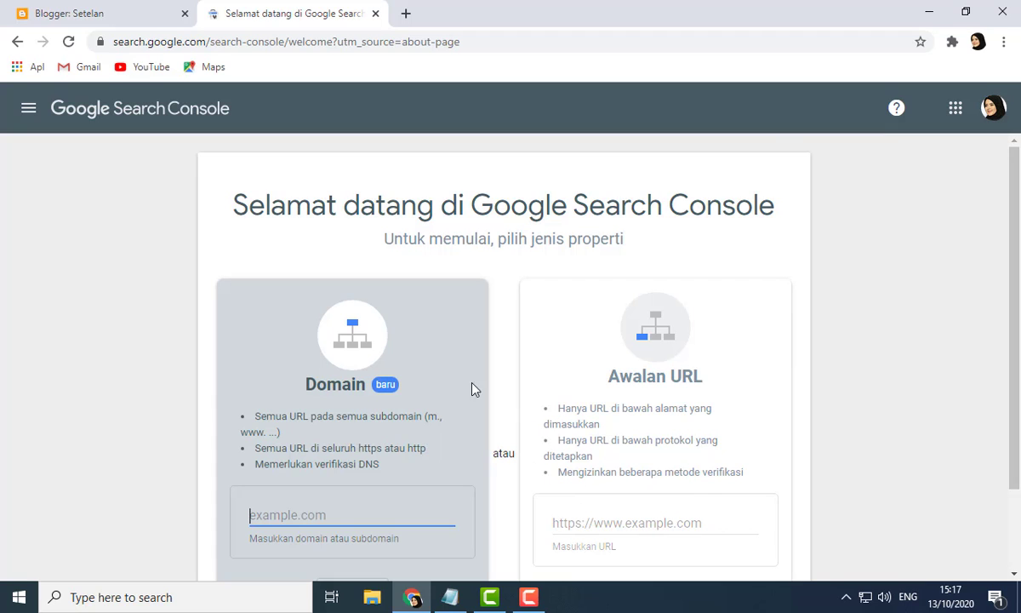
{"action": "left_click", "coordinate": [126, 7]}
{"action": "scroll", "coordinate": [110, 415], "scroll_direction": "down", "scroll_amount": 2}
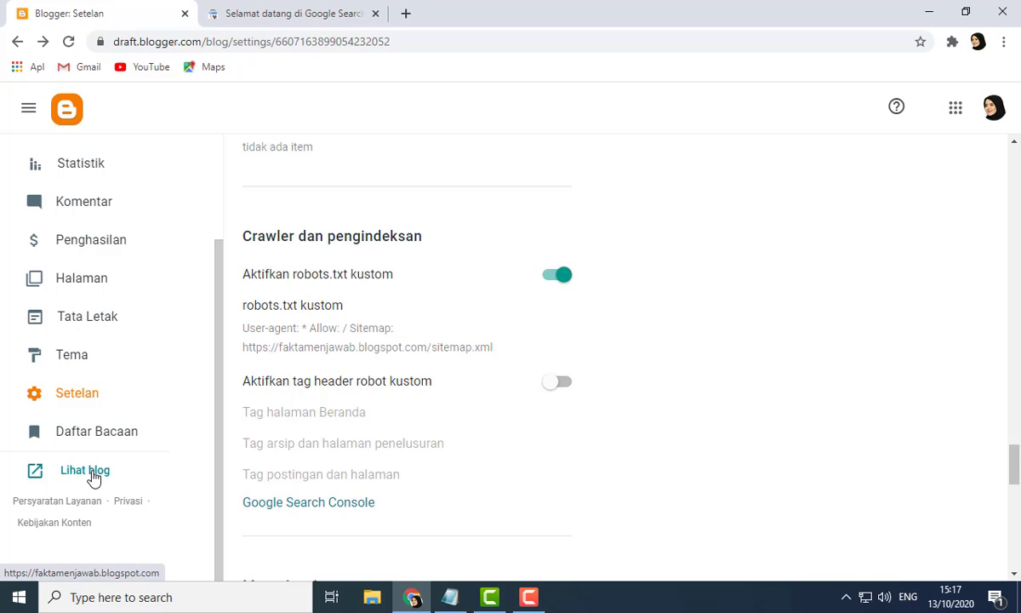
Step: Open the live blog in a new tab and copy its address from the address bar
{"action": "left_click", "coordinate": [85, 471]}
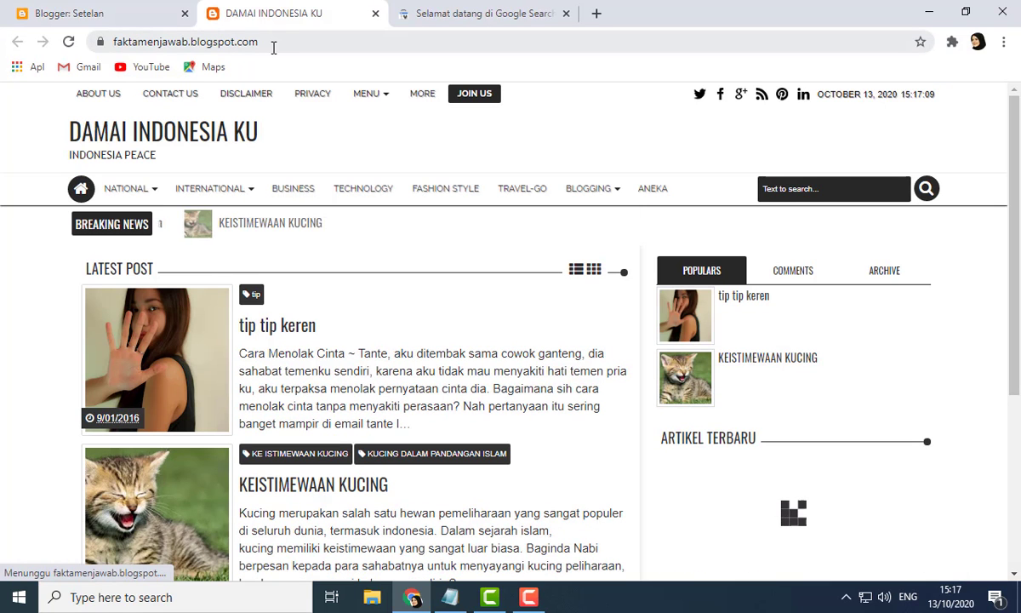
{"action": "left_click", "coordinate": [273, 43]}
{"action": "key", "text": "ctrl+c"}
{"action": "right_click", "coordinate": [207, 41]}
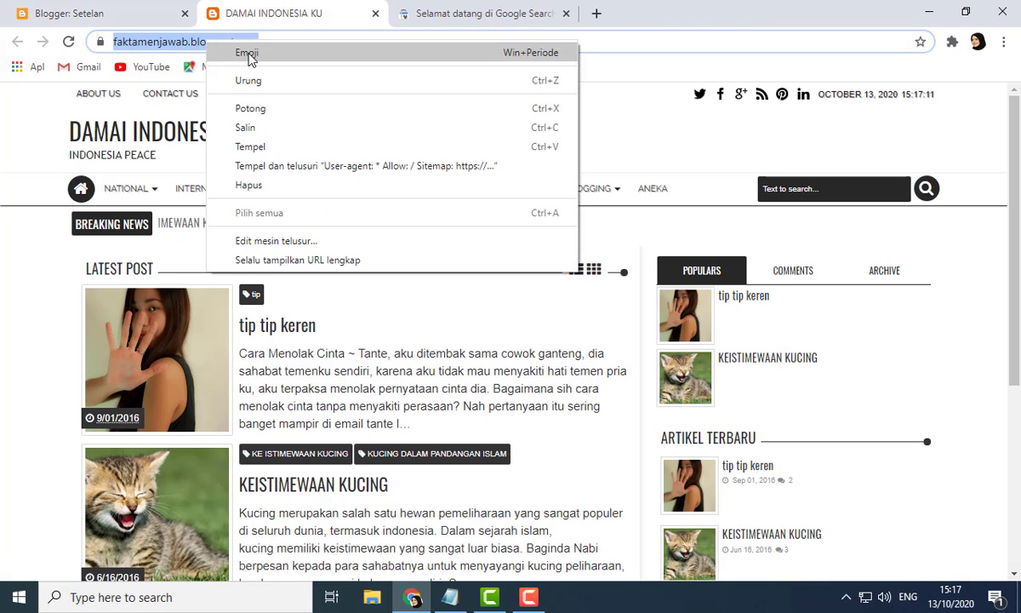
{"action": "left_click", "coordinate": [255, 128]}
Step: Paste the blog address into the URL prefix property field and remove the trailing slash
{"action": "left_click", "coordinate": [466, 11]}
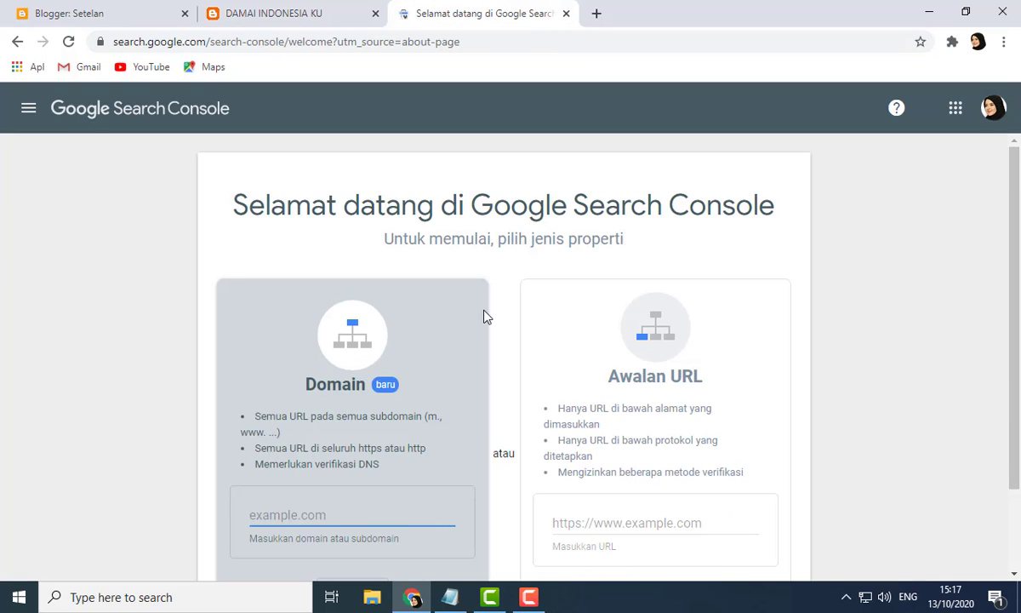
{"action": "scroll", "coordinate": [485, 317], "scroll_direction": "down", "scroll_amount": 2}
{"action": "left_click", "coordinate": [621, 420]}
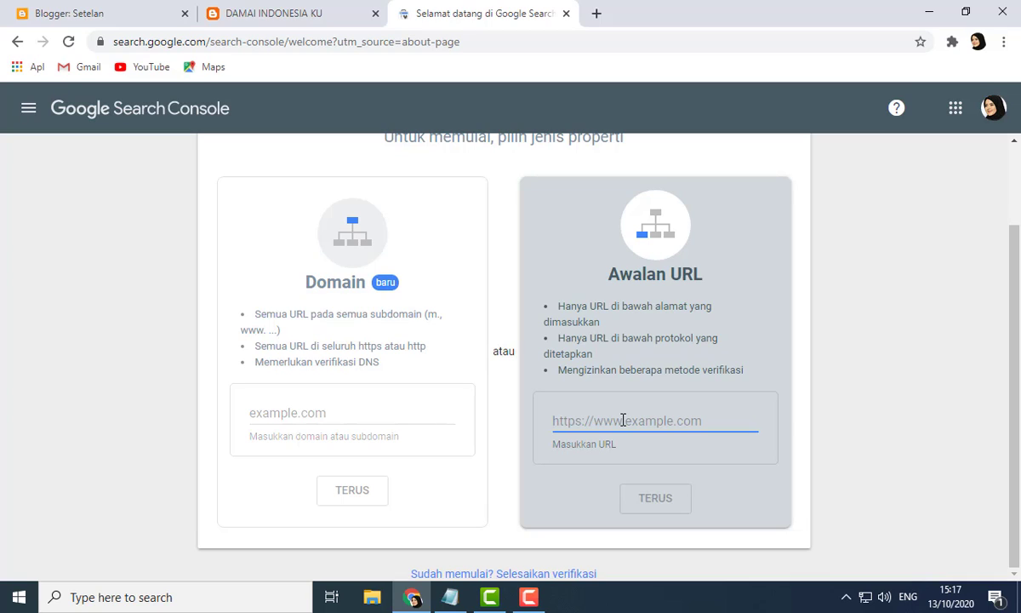
{"action": "key", "text": "ctrl+v"}
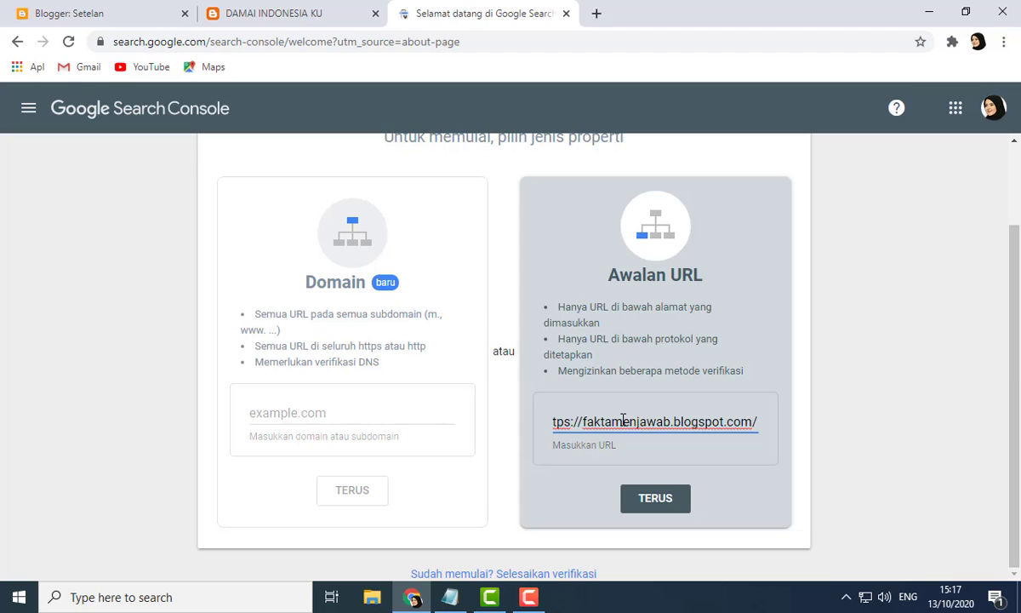
{"action": "key", "text": "BackSpace"}
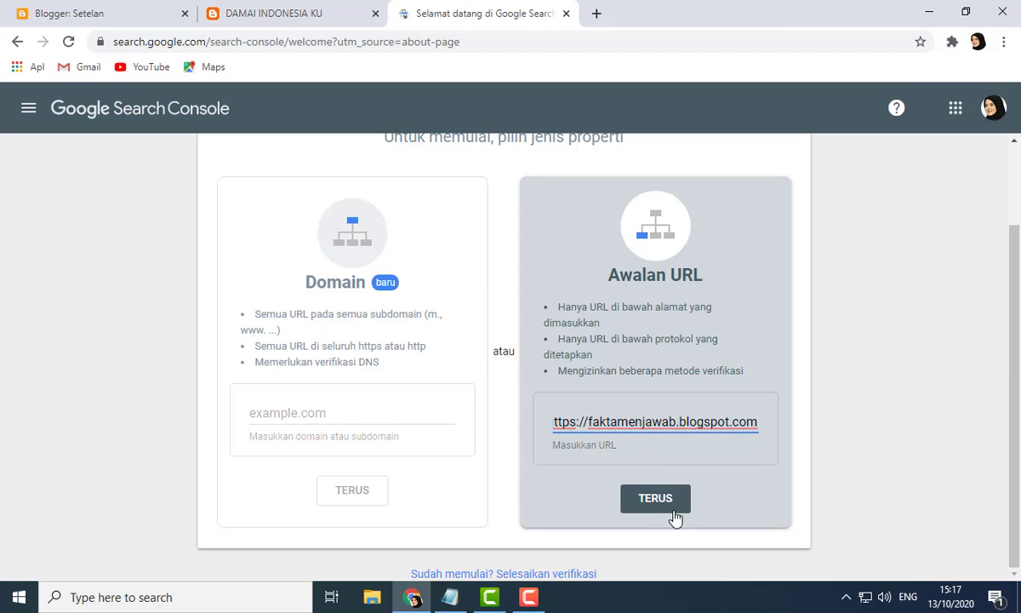
Step: Continue to add the property, open it, and dismiss the mobile-first indexing notice
{"action": "left_click", "coordinate": [668, 504]}
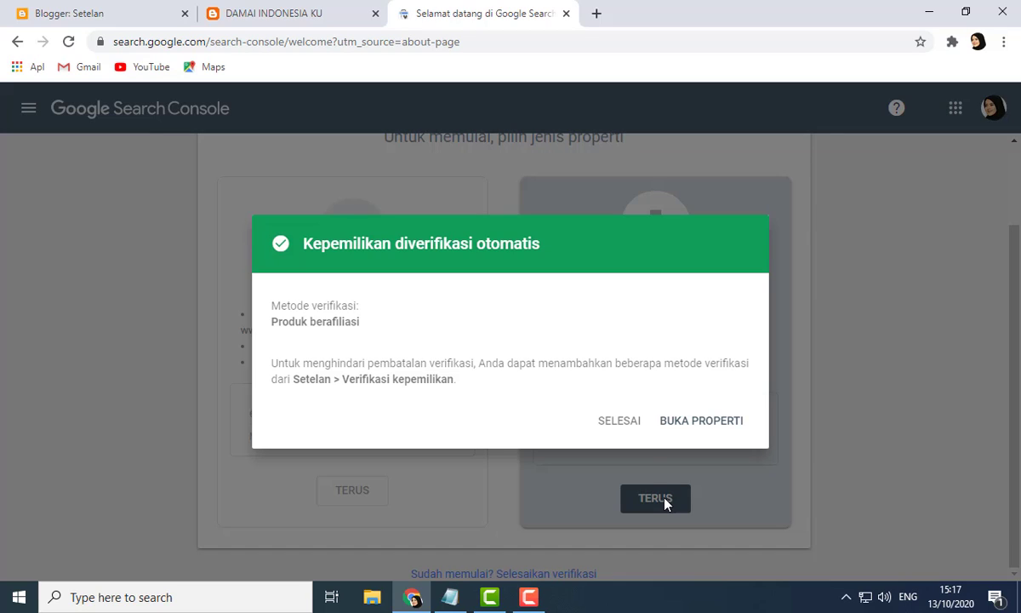
{"action": "left_click", "coordinate": [705, 430]}
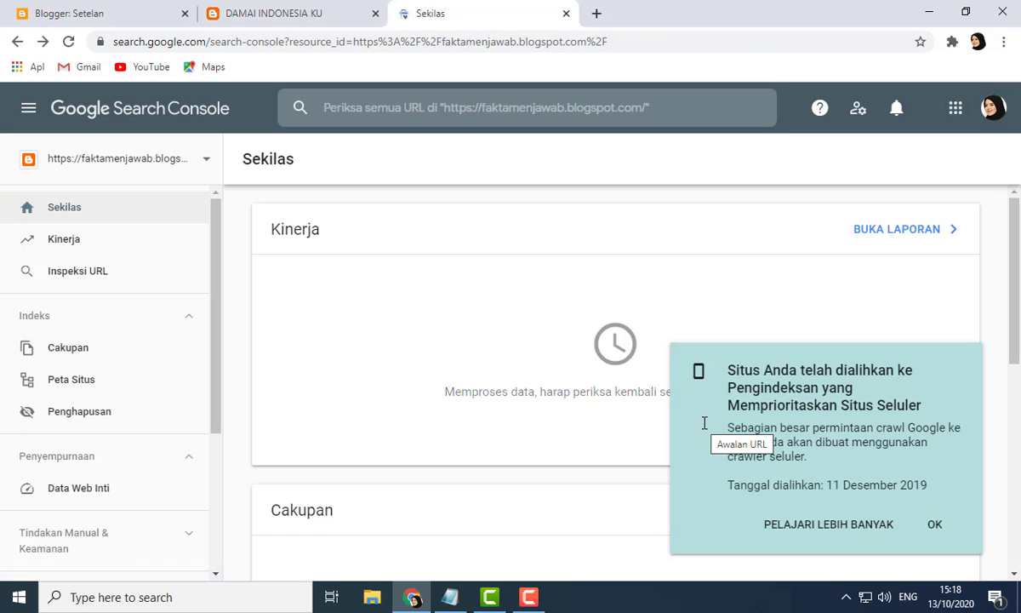
{"action": "left_click", "coordinate": [936, 528]}
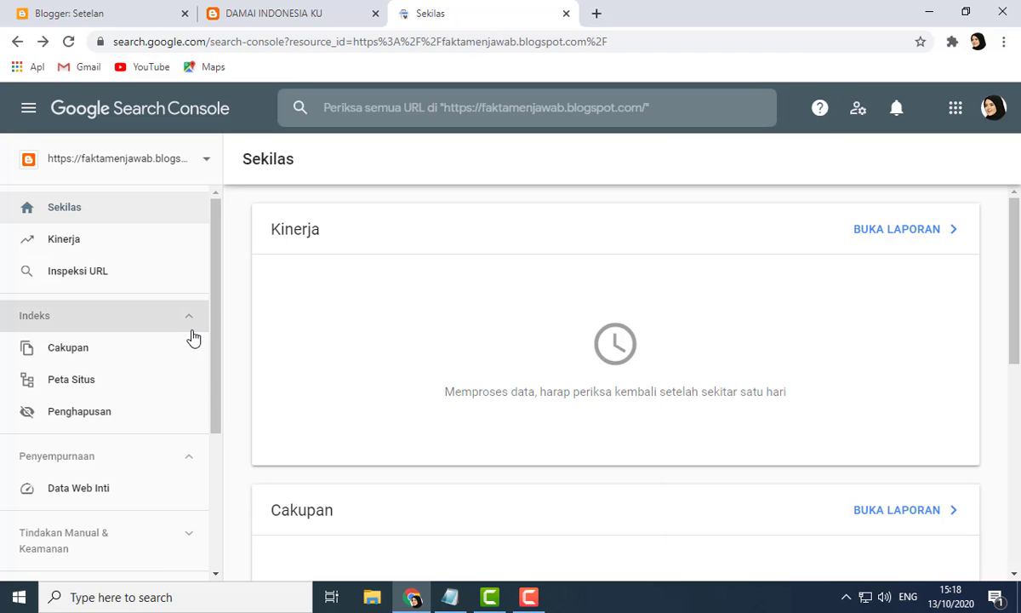
Step: Open the property's settings and its ownership verification page
{"action": "scroll", "coordinate": [189, 405], "scroll_direction": "down", "scroll_amount": 3}
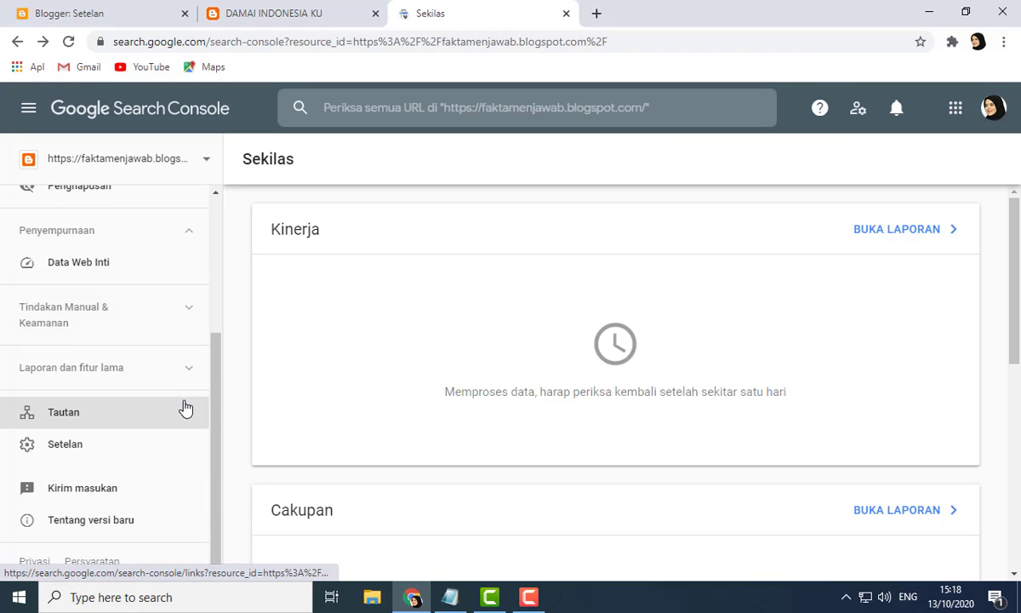
{"action": "left_click", "coordinate": [72, 459]}
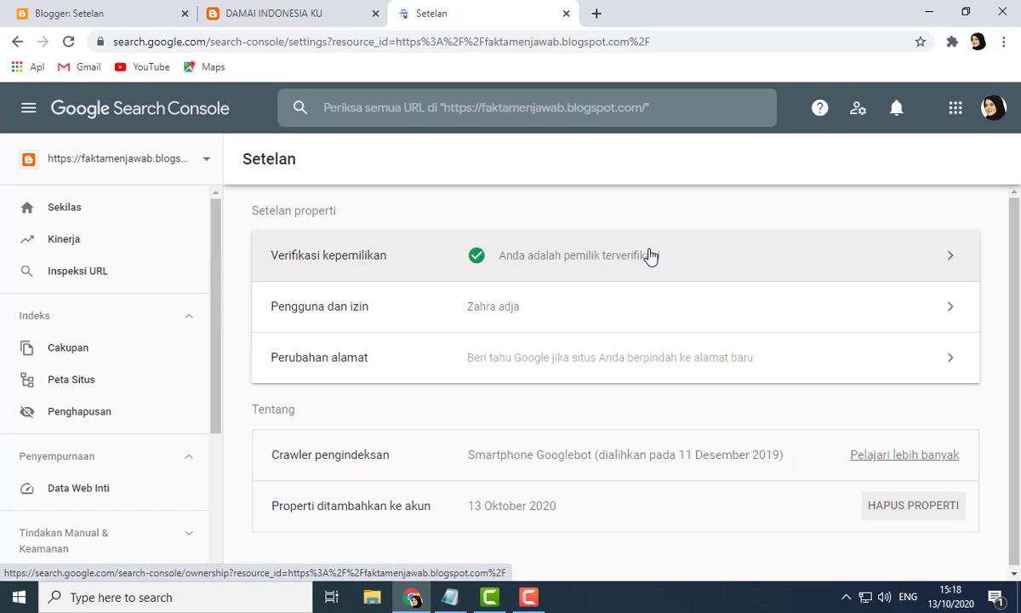
{"action": "left_click", "coordinate": [950, 261]}
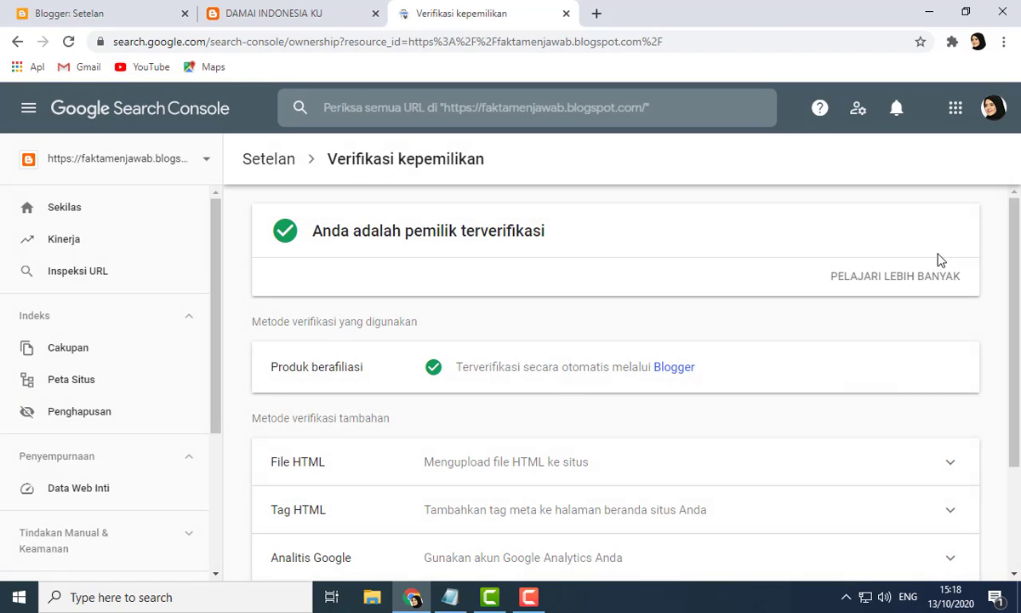
Step: Expand the HTML tag verification method and copy the google-site-verification meta tag
{"action": "scroll", "coordinate": [612, 374], "scroll_direction": "down", "scroll_amount": 2}
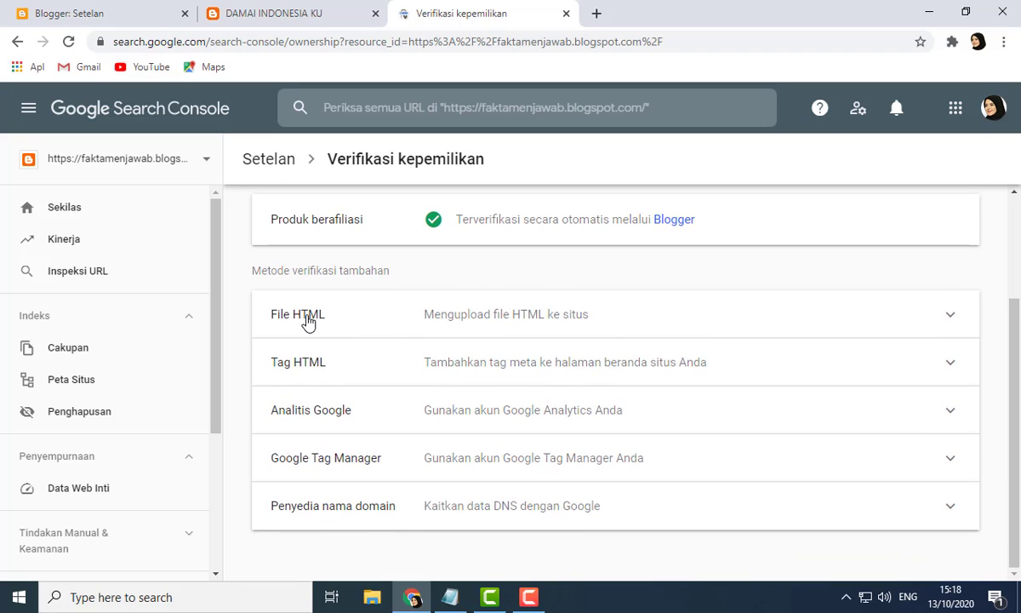
{"action": "scroll", "coordinate": [588, 387], "scroll_direction": "up", "scroll_amount": 1}
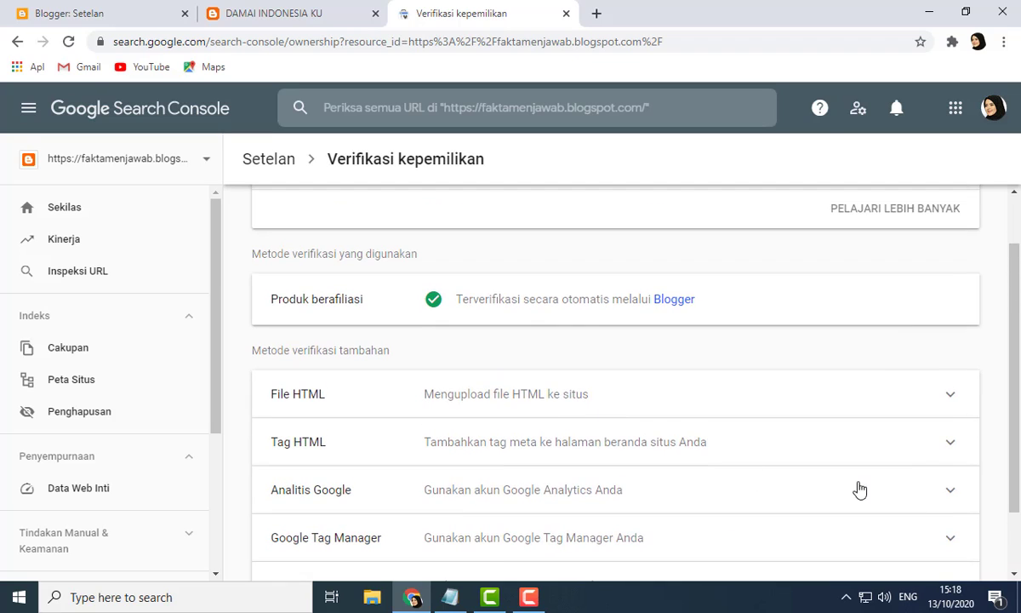
{"action": "left_click", "coordinate": [936, 447]}
{"action": "scroll", "coordinate": [646, 483], "scroll_direction": "down", "scroll_amount": 2}
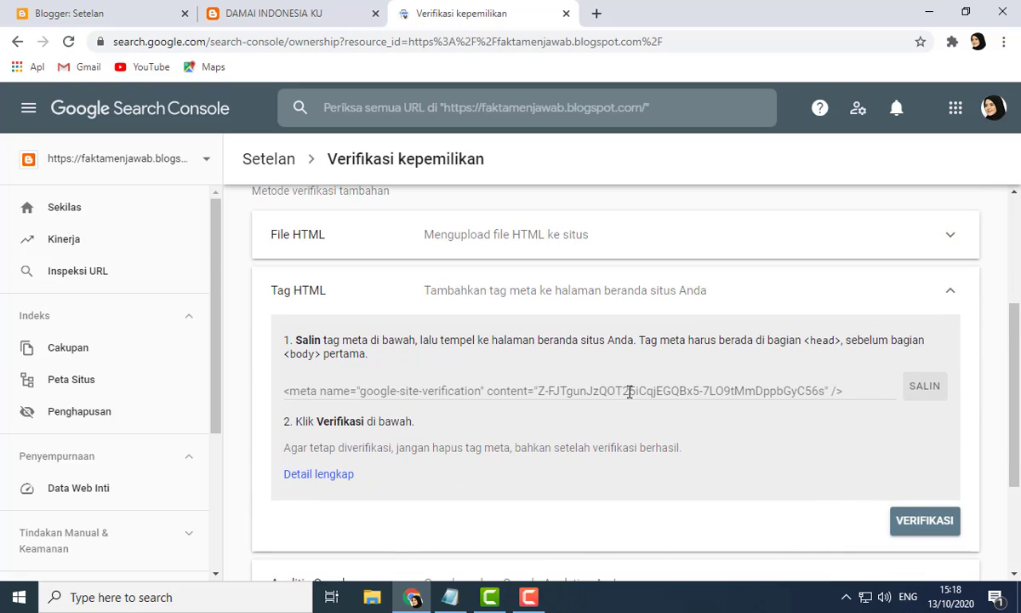
{"action": "triple_click", "coordinate": [467, 391]}
{"action": "key", "text": "ctrl+c"}
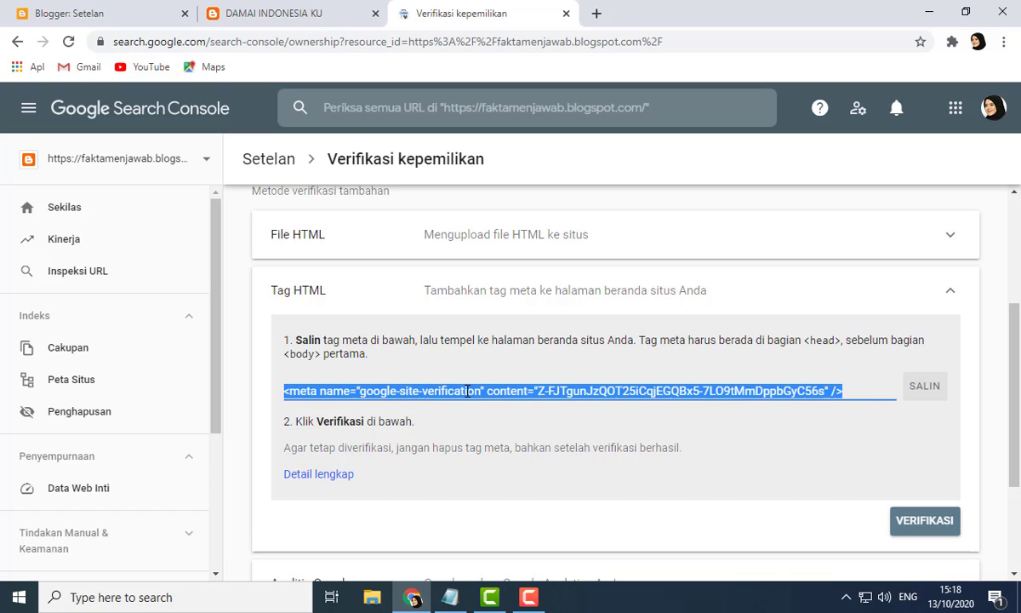
{"action": "left_click", "coordinate": [925, 388]}
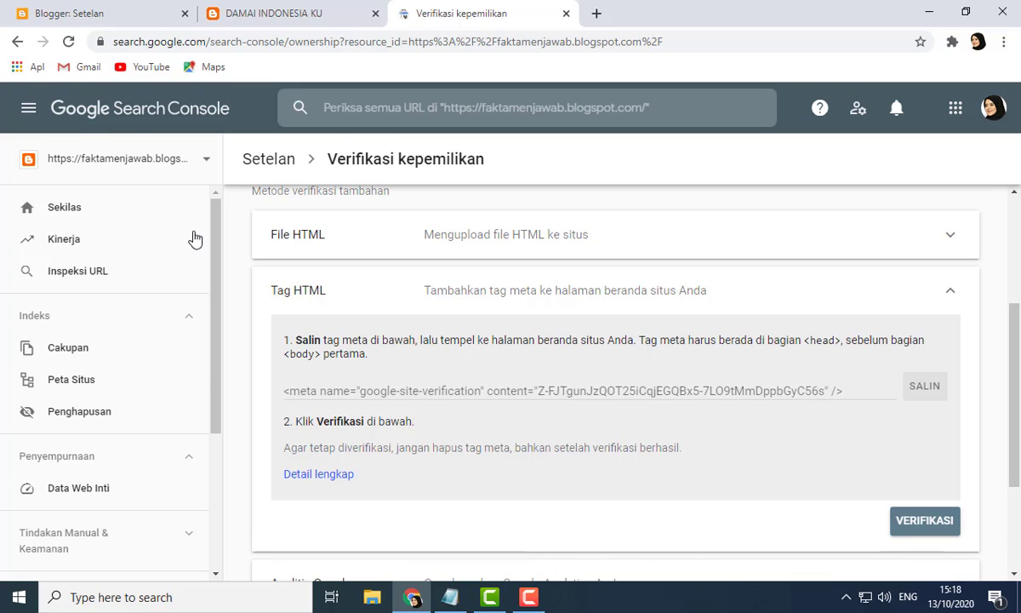
Step: Switch back to Blogger, go to the theme section and open the theme's HTML editor
{"action": "left_click", "coordinate": [86, 10]}
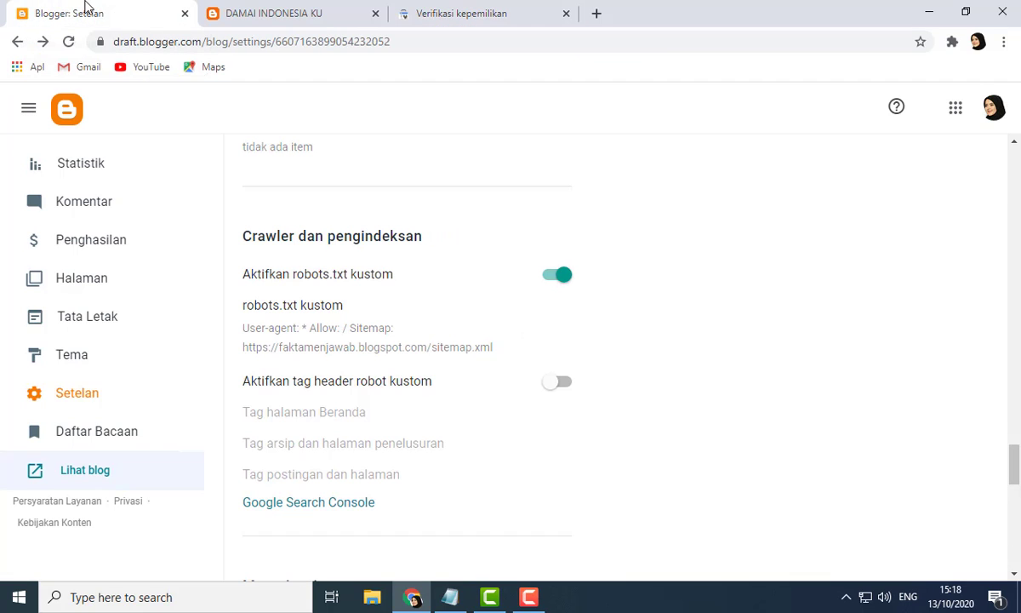
{"action": "left_click", "coordinate": [76, 361]}
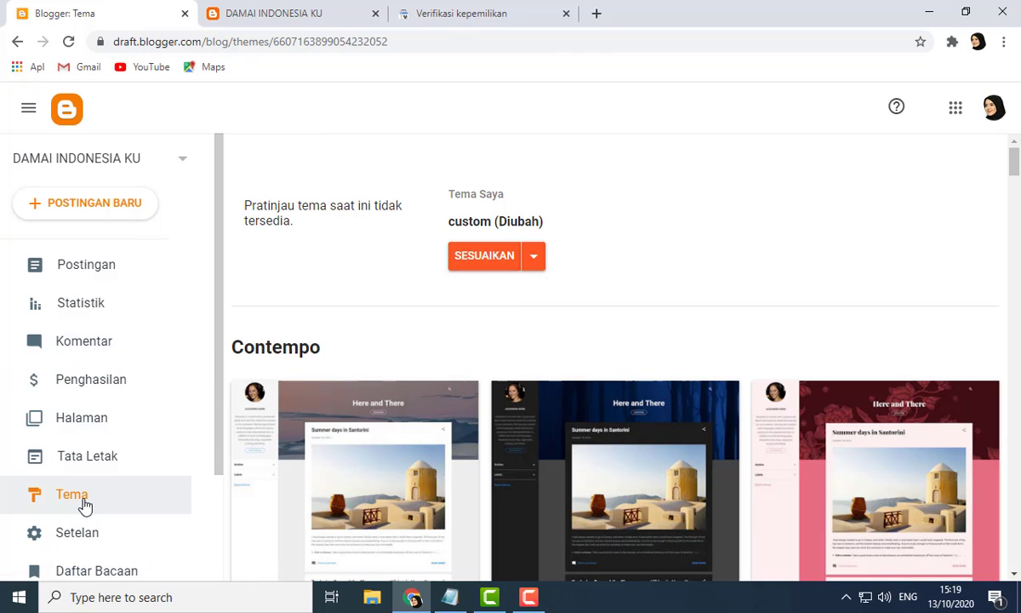
{"action": "left_click", "coordinate": [534, 264]}
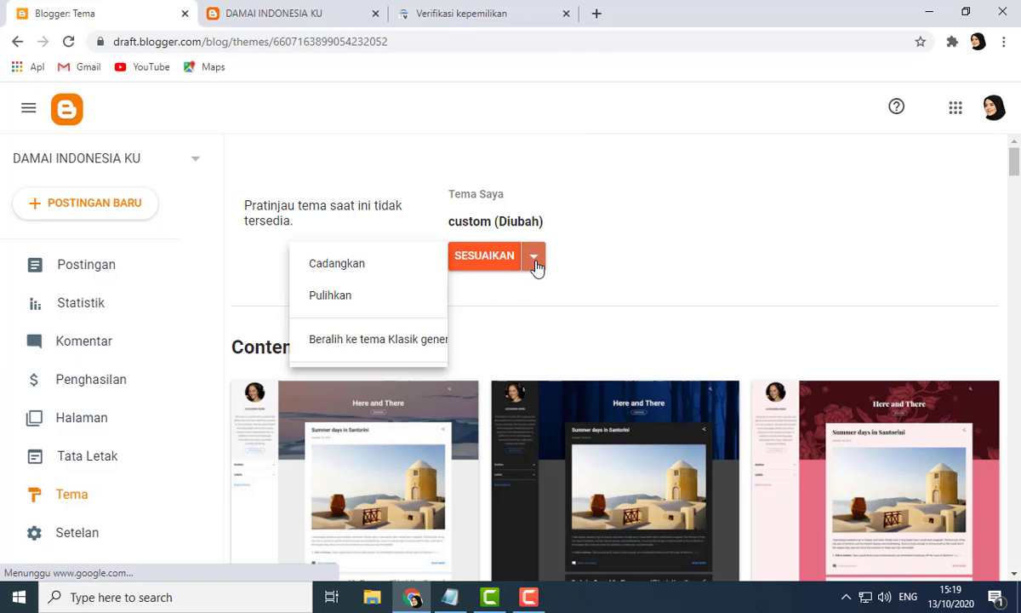
{"action": "left_click", "coordinate": [375, 387]}
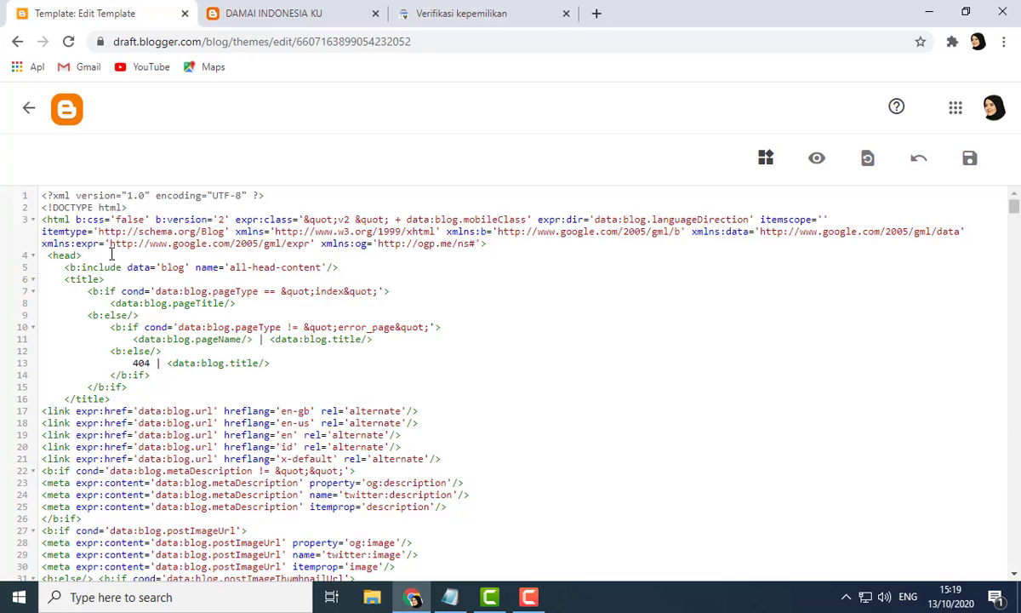
Step: Paste the verification meta tag on a new line directly after the <head> tag and save the theme
{"action": "key", "text": "Return"}
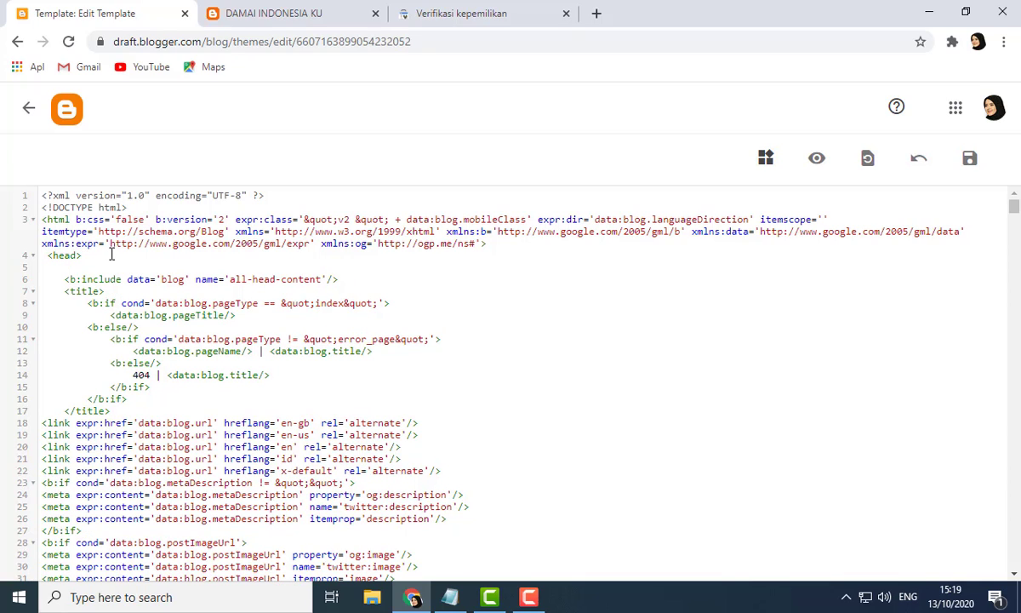
{"action": "left_click_drag", "start_coordinate": [42, 255], "coordinate": [81, 256]}
{"action": "left_click", "coordinate": [82, 255]}
{"action": "left_click", "coordinate": [63, 269]}
{"action": "scroll", "coordinate": [118, 409], "scroll_direction": "down", "scroll_amount": 5}
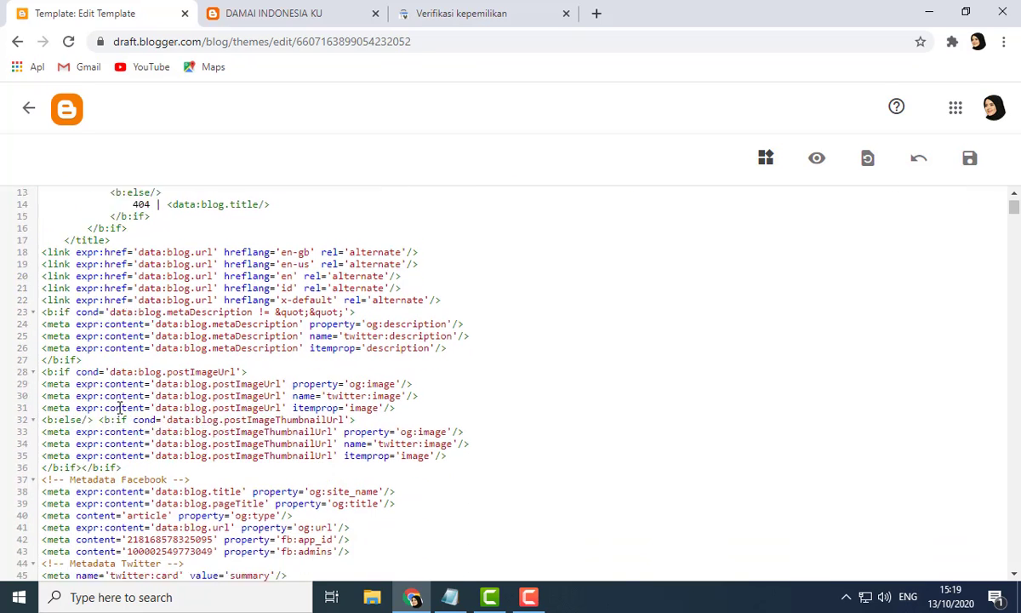
{"action": "scroll", "coordinate": [89, 294], "scroll_direction": "up", "scroll_amount": 5}
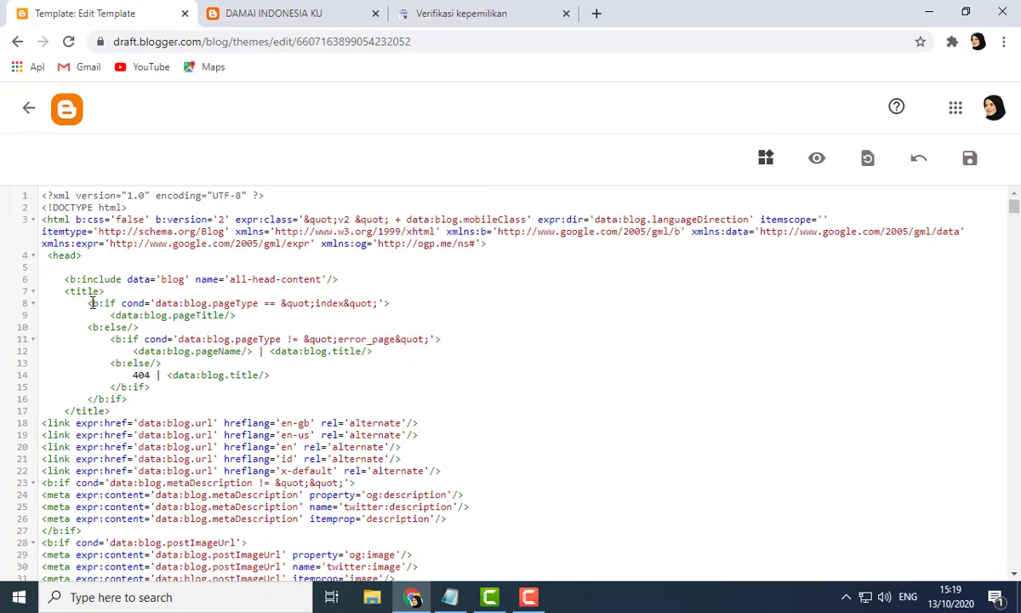
{"action": "scroll", "coordinate": [99, 311], "scroll_direction": "down", "scroll_amount": 8}
{"action": "scroll", "coordinate": [99, 310], "scroll_direction": "down", "scroll_amount": 11}
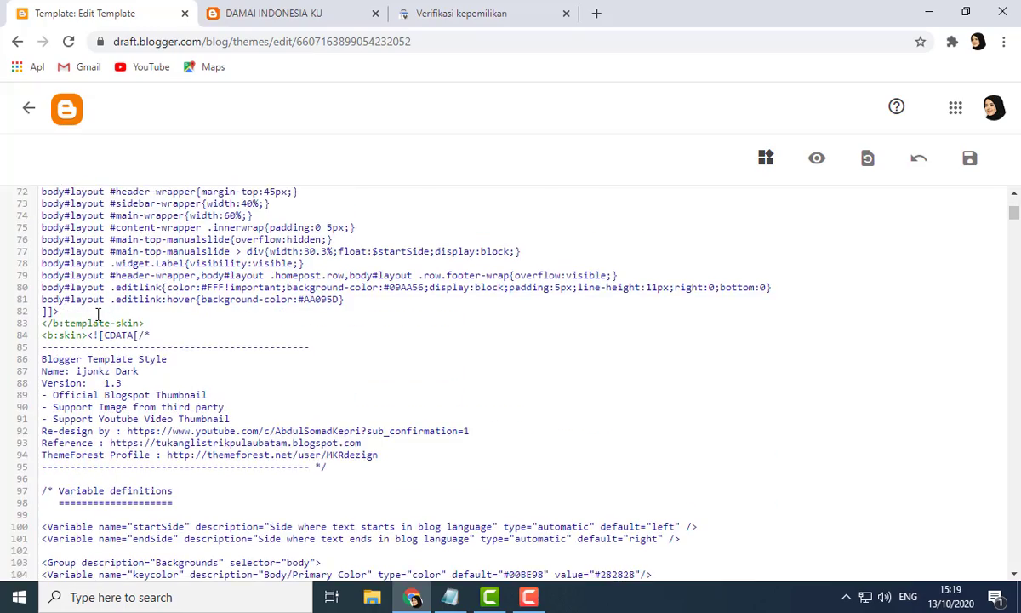
{"action": "scroll", "coordinate": [98, 311], "scroll_direction": "up", "scroll_amount": 6}
{"action": "scroll", "coordinate": [99, 311], "scroll_direction": "up", "scroll_amount": 14}
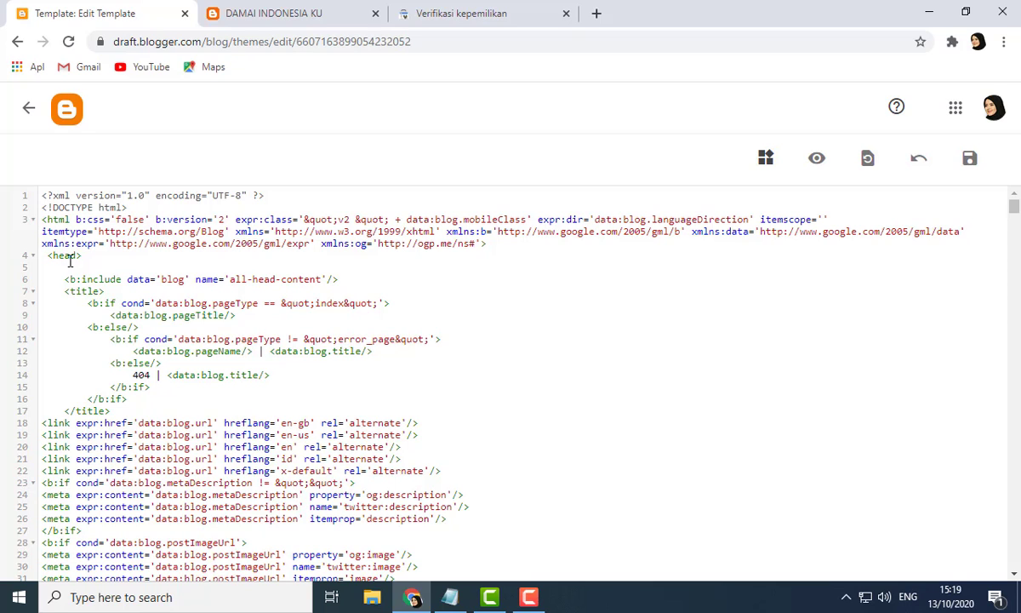
{"action": "right_click", "coordinate": [69, 265]}
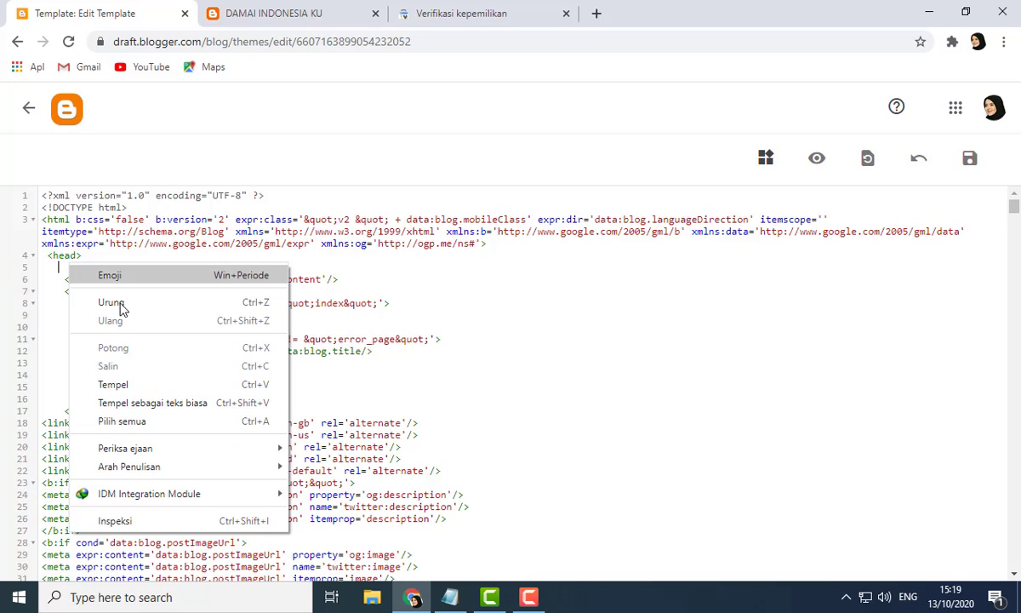
{"action": "left_click", "coordinate": [128, 384]}
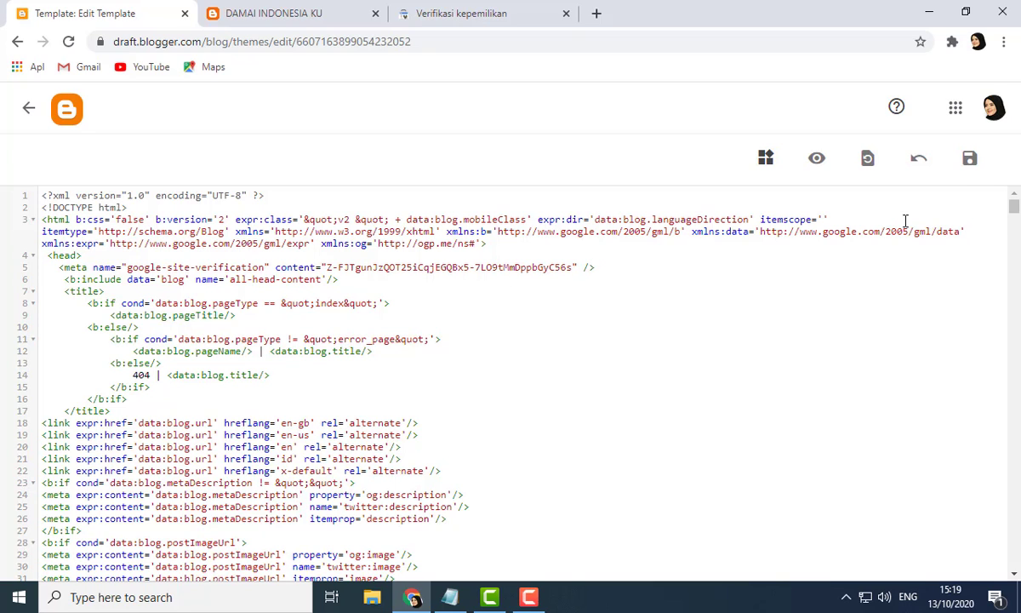
{"action": "left_click", "coordinate": [971, 160]}
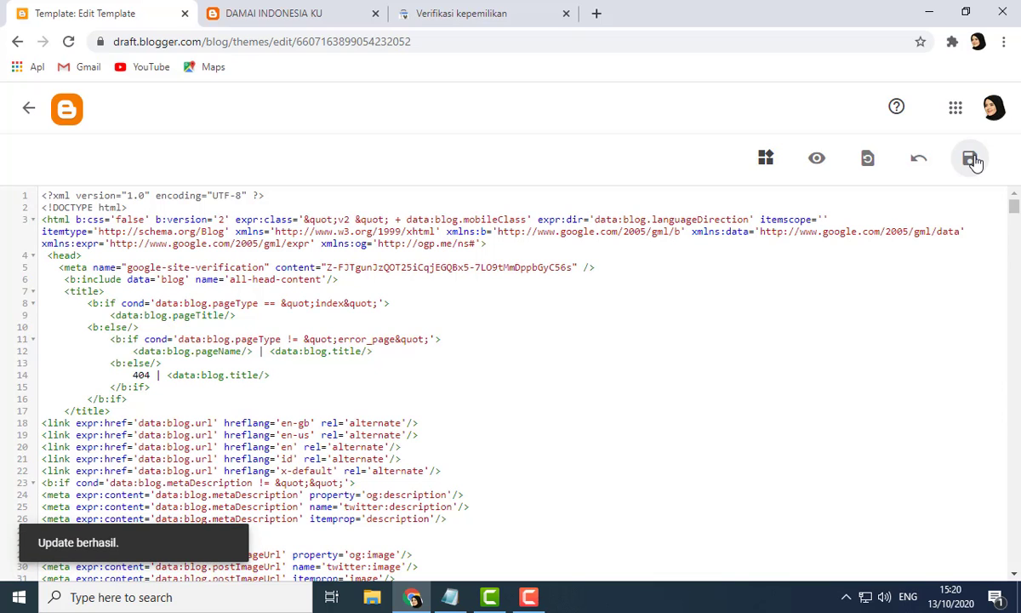
Step: Leave the theme editor, return to Search Console and verify ownership with the HTML tag
{"action": "left_click", "coordinate": [32, 112]}
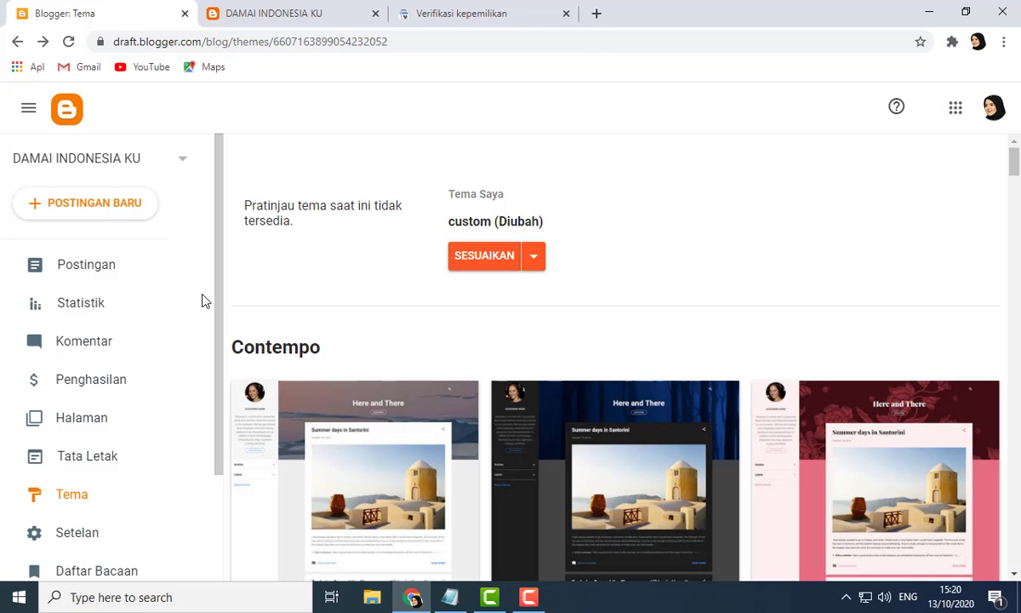
{"action": "left_click", "coordinate": [465, 12]}
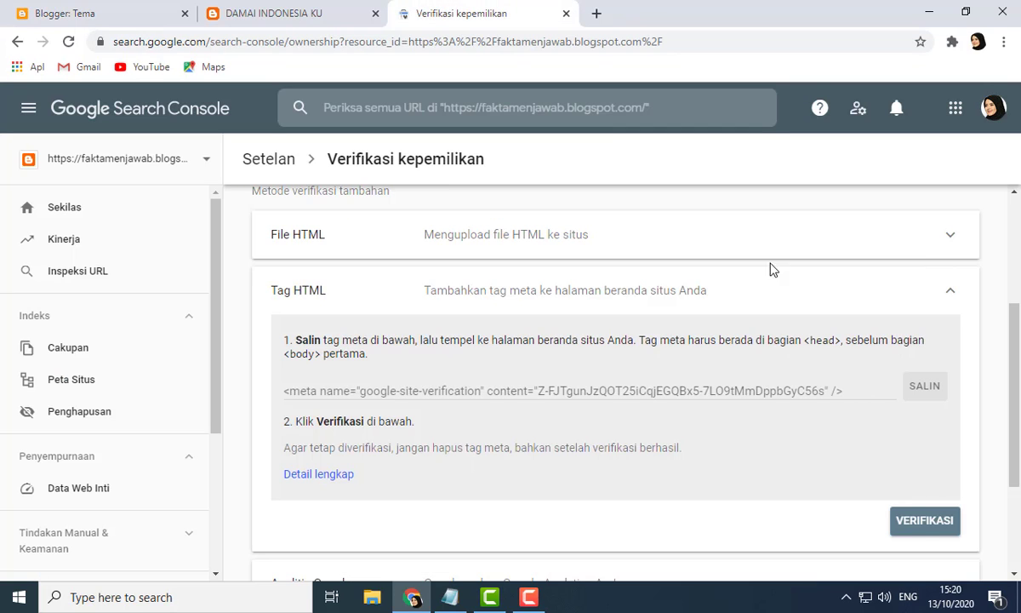
{"action": "left_click", "coordinate": [924, 521]}
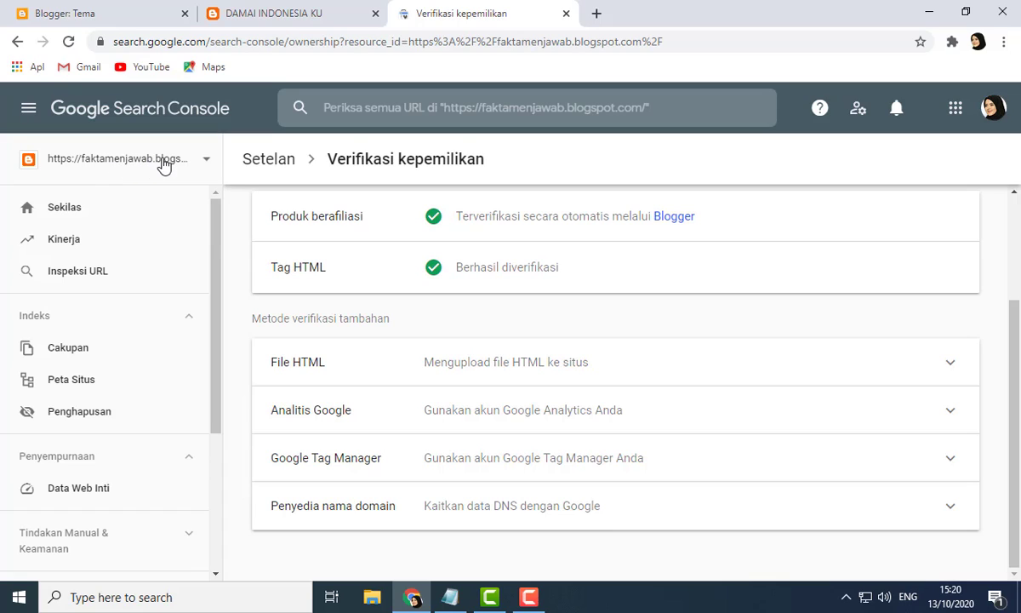
Step: Open the Sitemaps page and submit sitemap.xml as a new sitemap, then dismiss the success dialog
{"action": "left_click", "coordinate": [101, 387]}
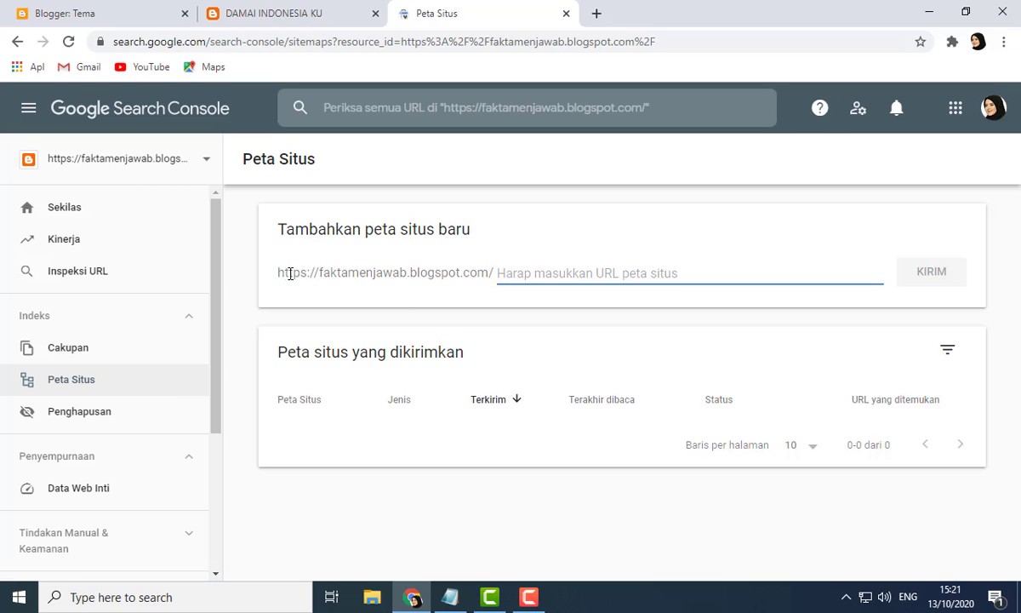
{"action": "left_click_drag", "start_coordinate": [281, 273], "coordinate": [408, 273]}
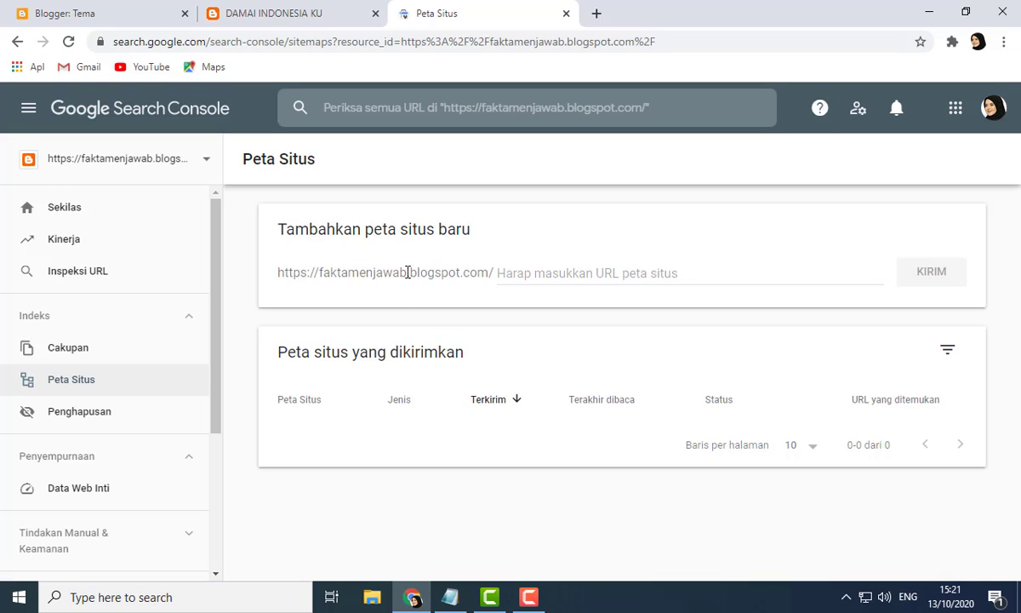
{"action": "left_click", "coordinate": [515, 273]}
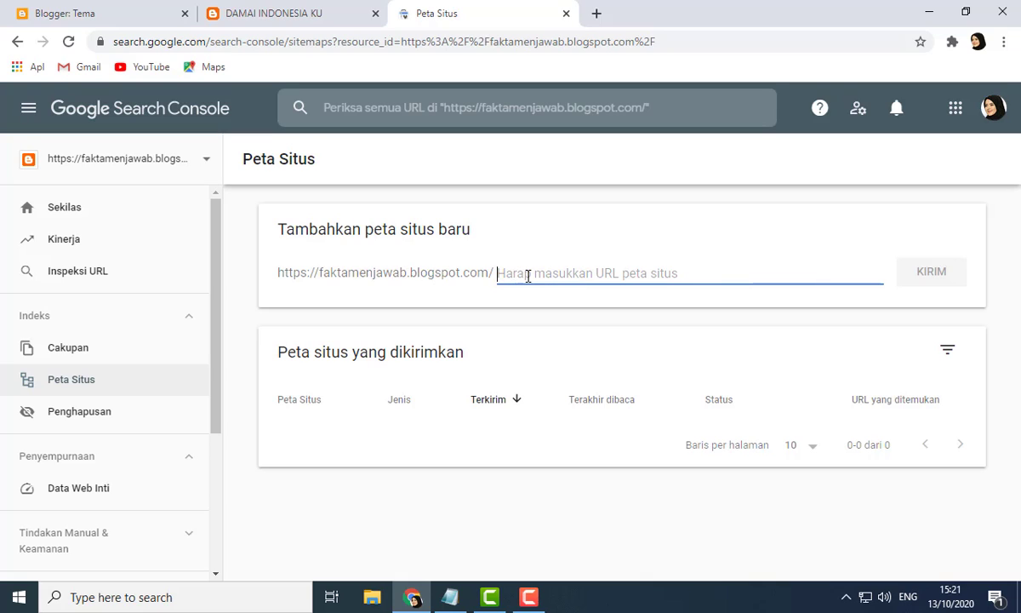
{"action": "type", "text": "site"}
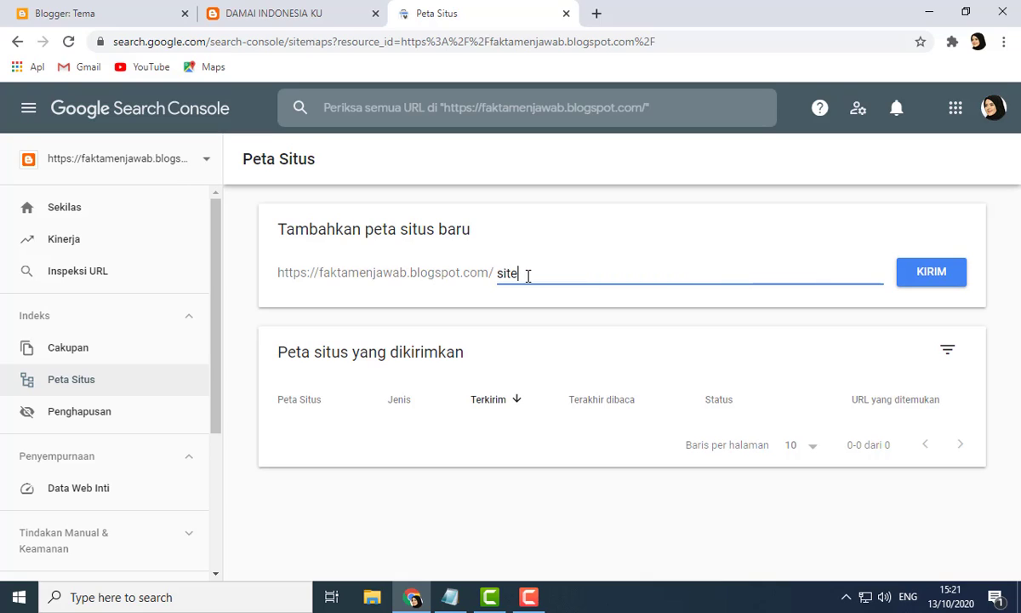
{"action": "type", "text": "map.xml"}
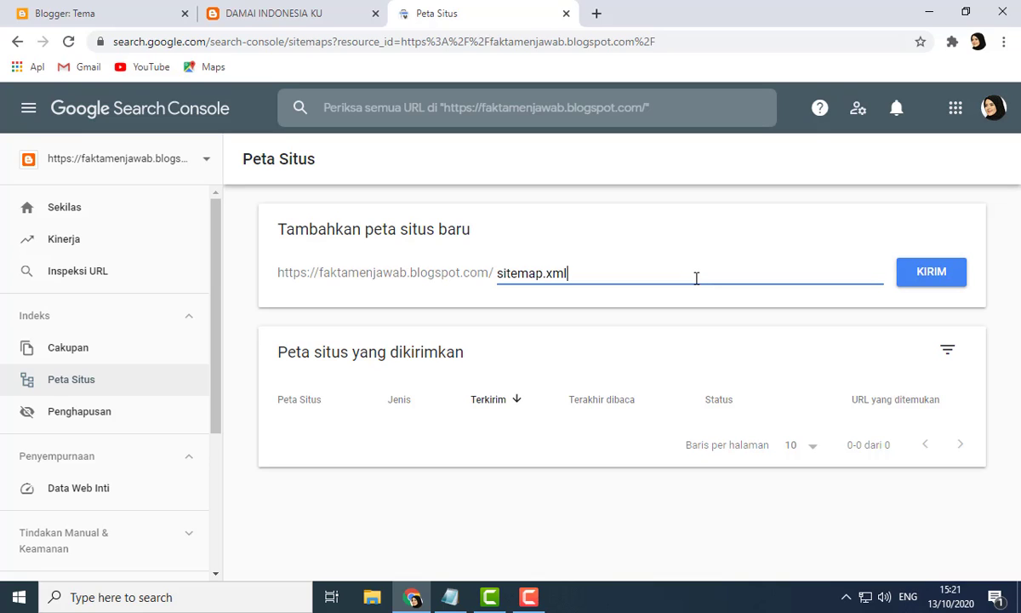
{"action": "left_click", "coordinate": [949, 279]}
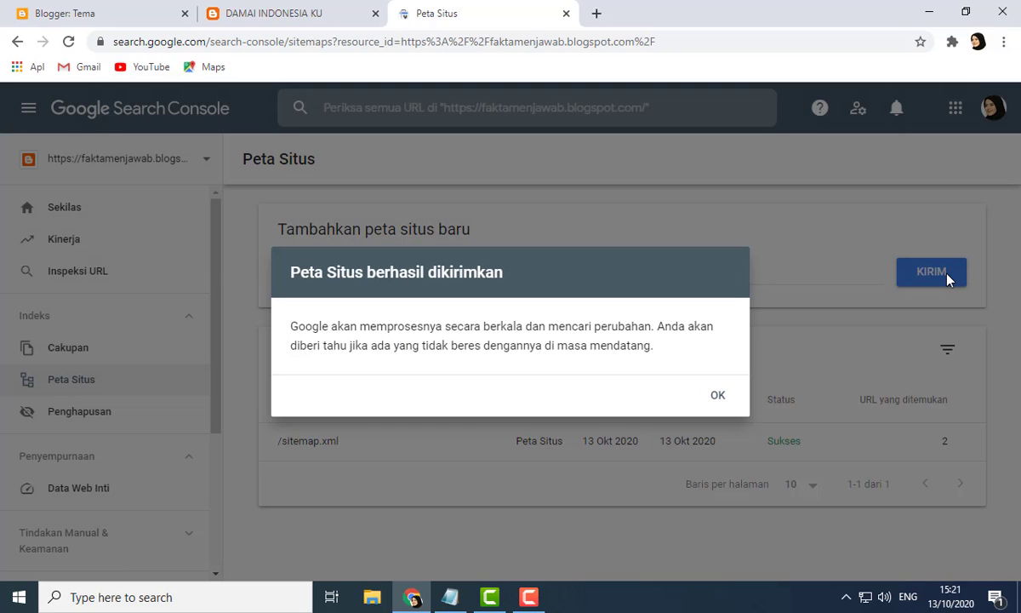
{"action": "left_click", "coordinate": [719, 399]}
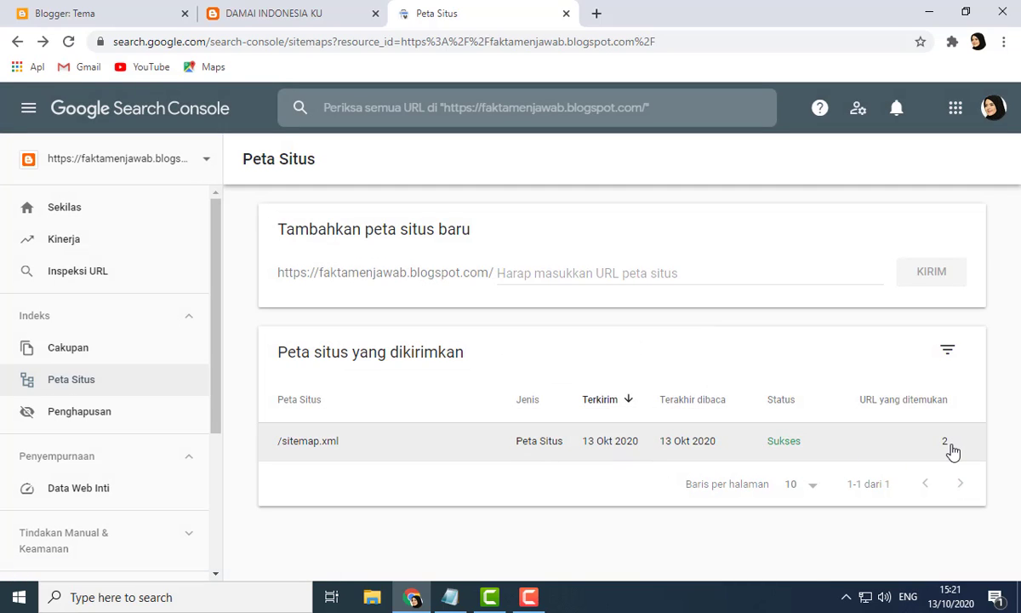
Step: Reload the blog's homepage in its tab and scroll through it
{"action": "left_click", "coordinate": [289, 7]}
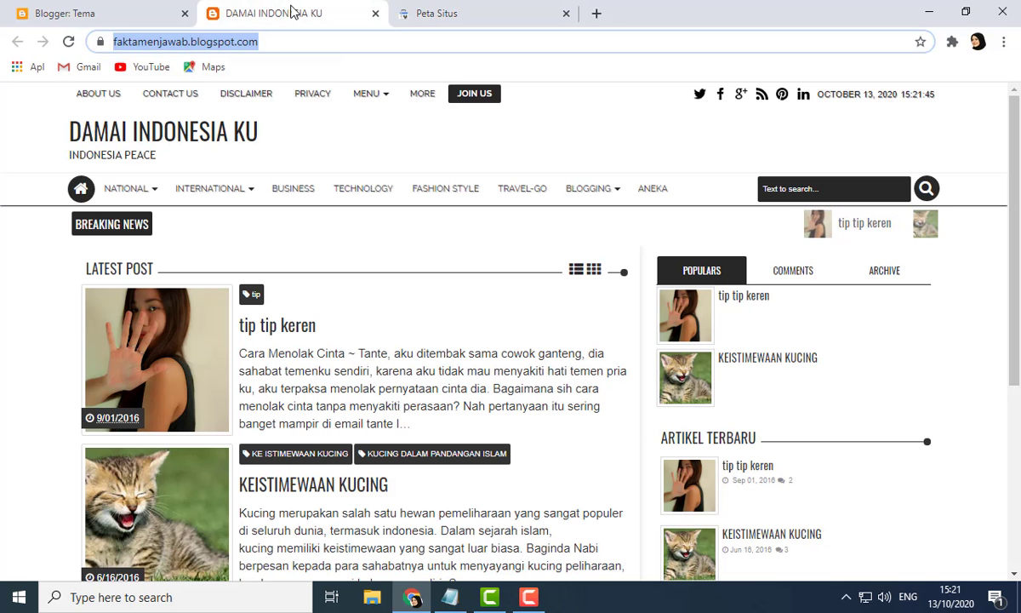
{"action": "left_click", "coordinate": [81, 189]}
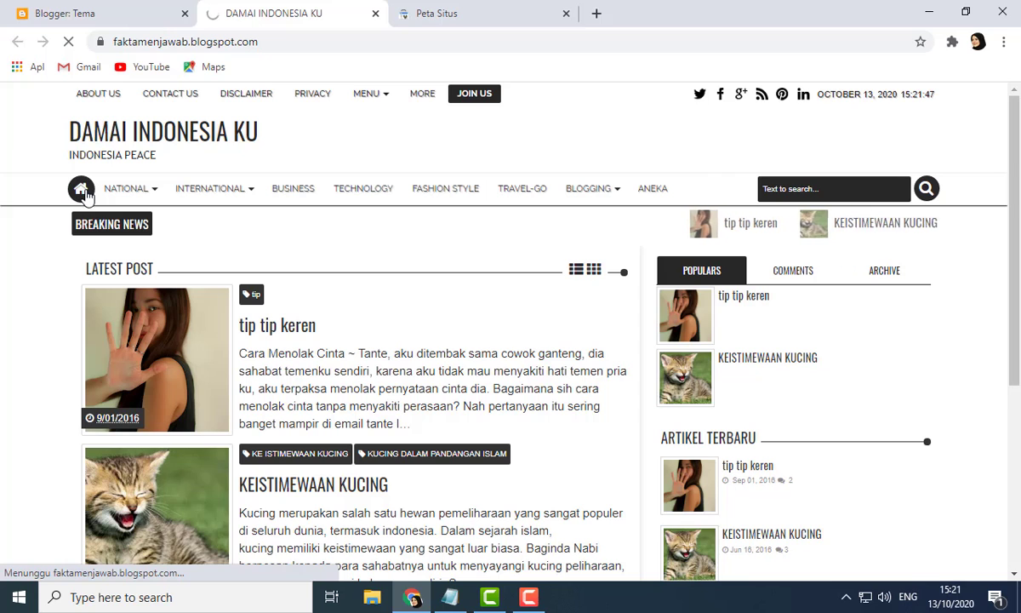
{"action": "scroll", "coordinate": [220, 234], "scroll_direction": "down", "scroll_amount": 3}
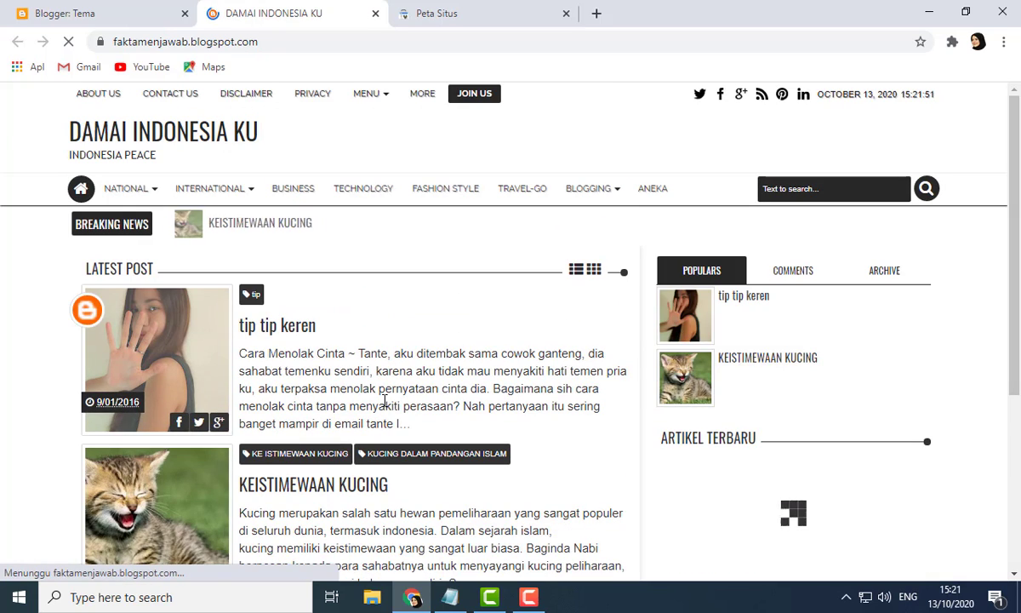
{"action": "scroll", "coordinate": [379, 379], "scroll_direction": "down", "scroll_amount": 3}
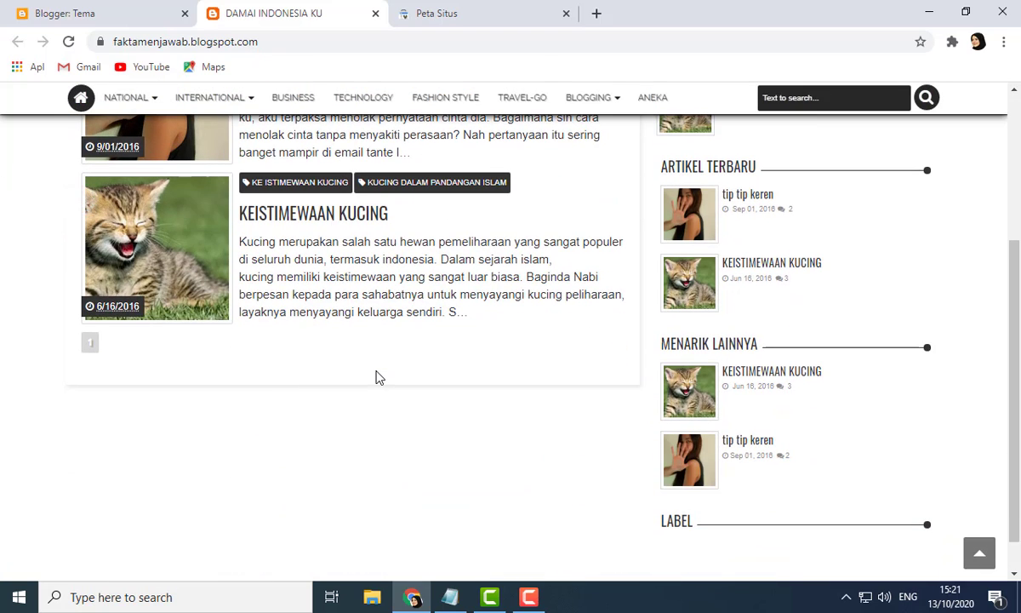
{"action": "scroll", "coordinate": [379, 379], "scroll_direction": "up", "scroll_amount": 2}
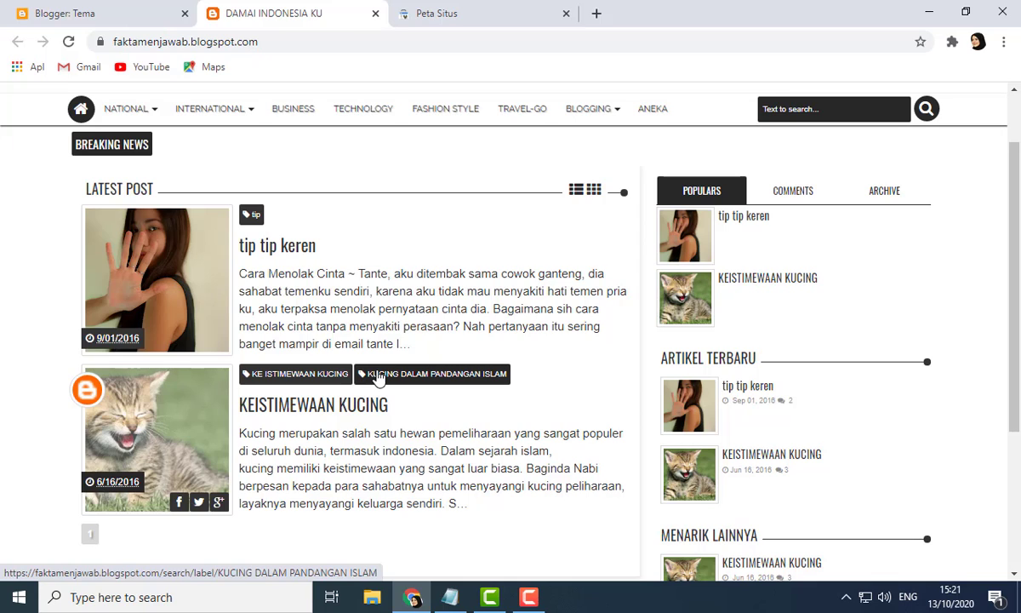
{"action": "scroll", "coordinate": [333, 182], "scroll_direction": "up", "scroll_amount": 2}
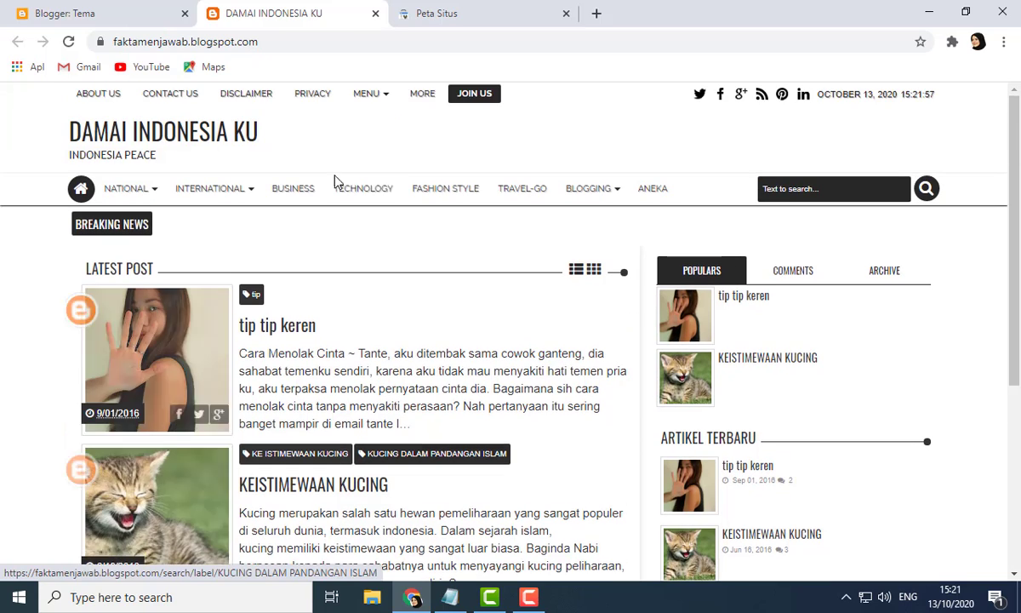
Step: Close the blog's tab and return to the Search Console sitemaps page
{"action": "left_click", "coordinate": [374, 14]}
{"action": "left_click", "coordinate": [96, 10]}
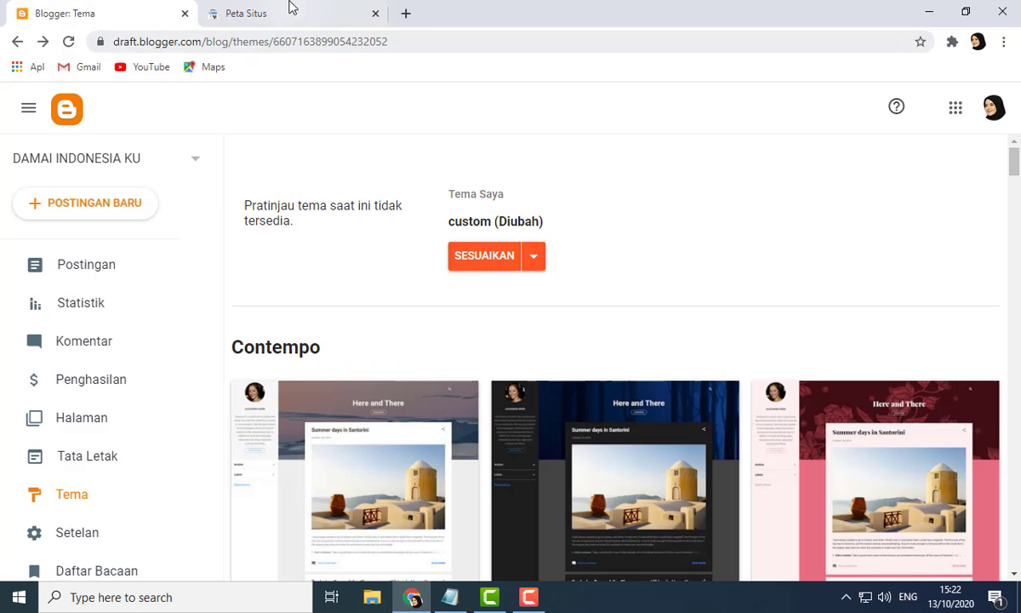
{"action": "left_click", "coordinate": [292, 12]}
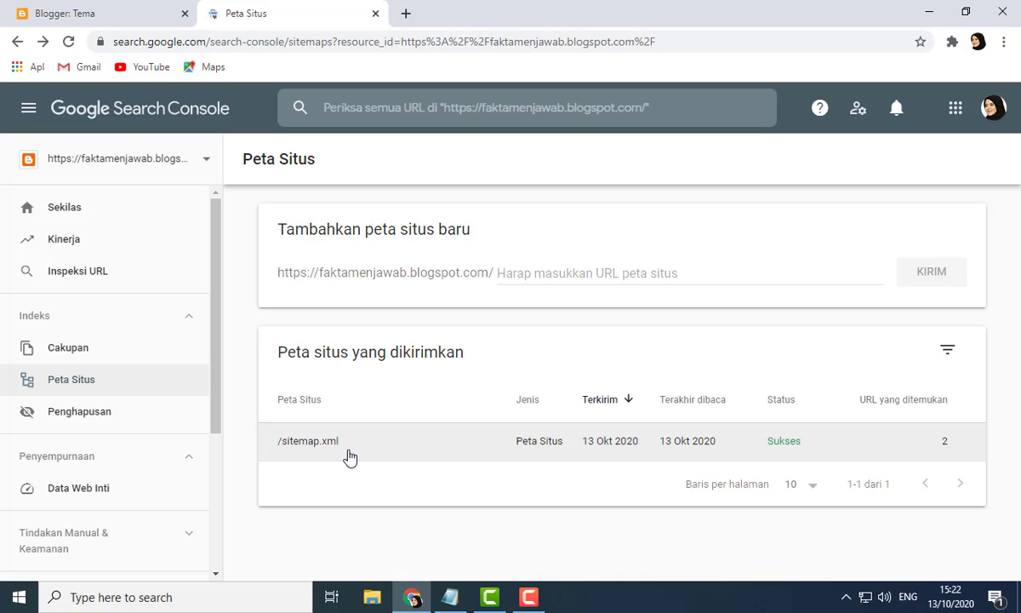
Step: Open a new tab and load borisinil.blogspot.com/robots.txt
{"action": "left_click", "coordinate": [406, 12]}
{"action": "type", "text": "bo"}
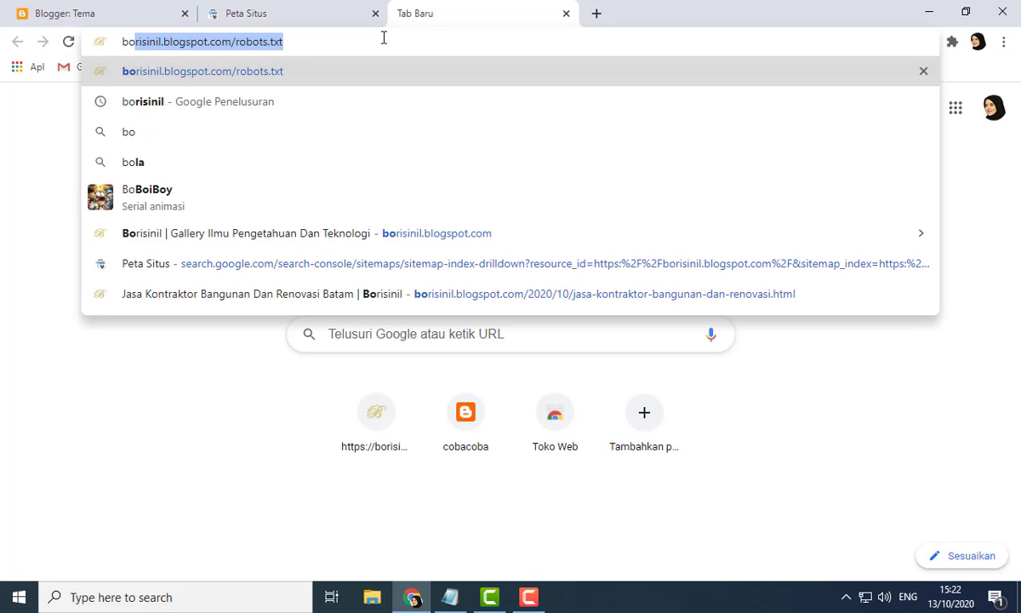
{"action": "type", "text": "r"}
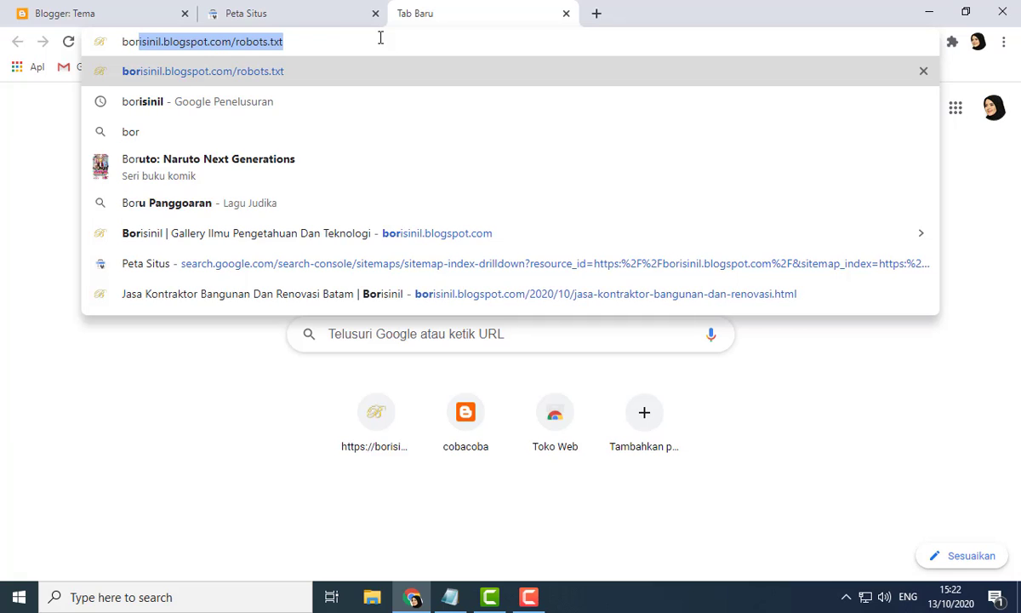
{"action": "type", "text": "isinil"}
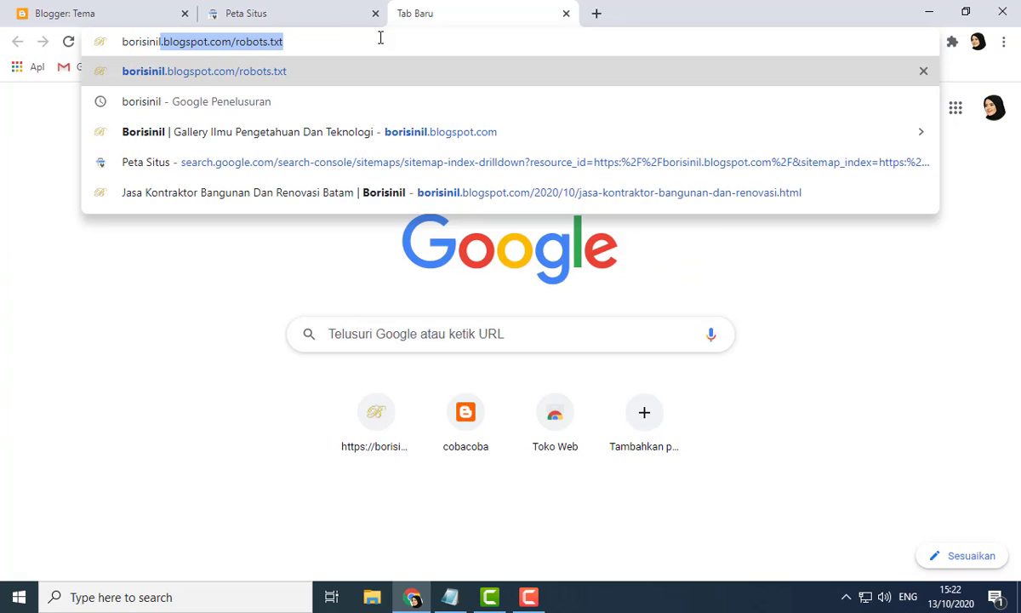
{"action": "key", "text": "Return"}
Step: Search Google for borisinil and open the Borisinil blog from the results
{"action": "left_click", "coordinate": [368, 37]}
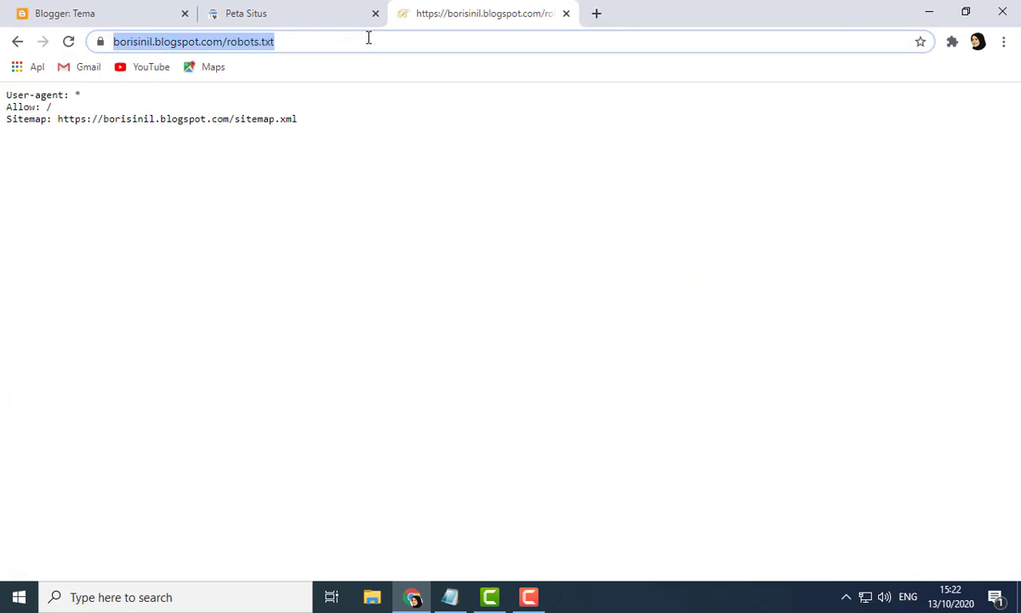
{"action": "key", "text": "BackSpace"}
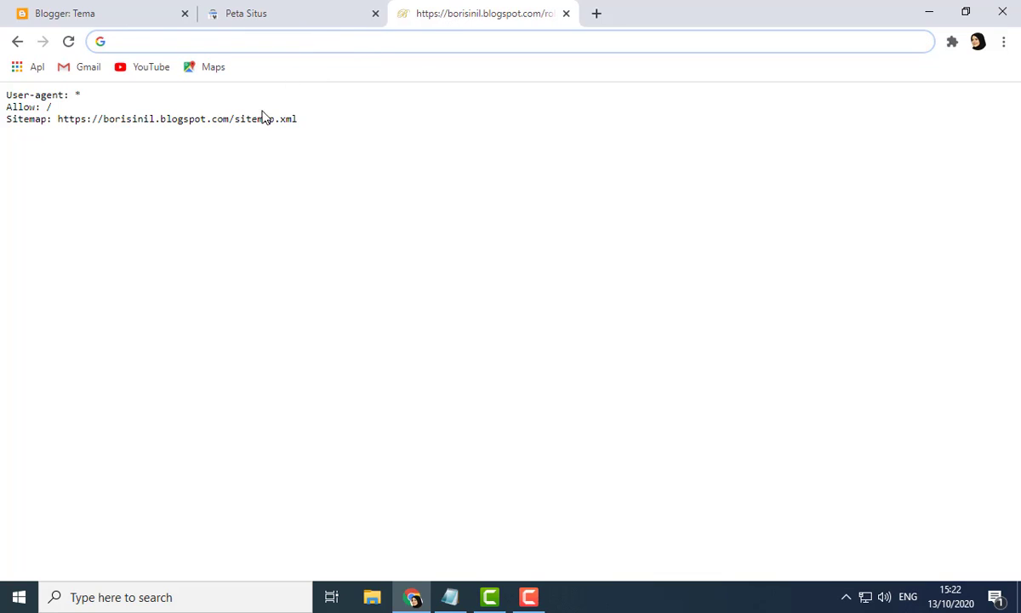
{"action": "type", "text": "b"}
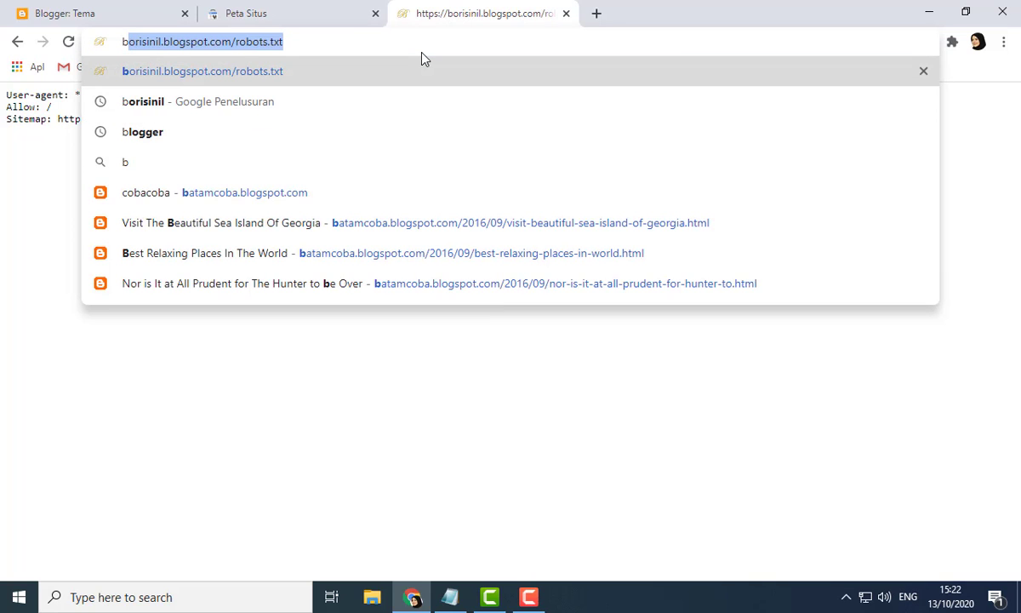
{"action": "type", "text": "orisinil"}
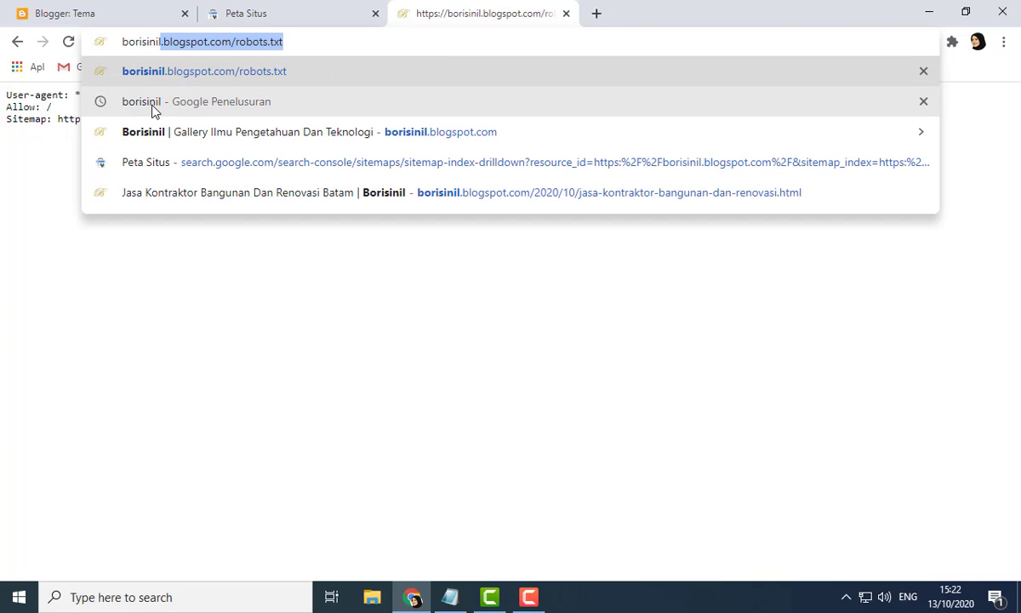
{"action": "left_click", "coordinate": [153, 102]}
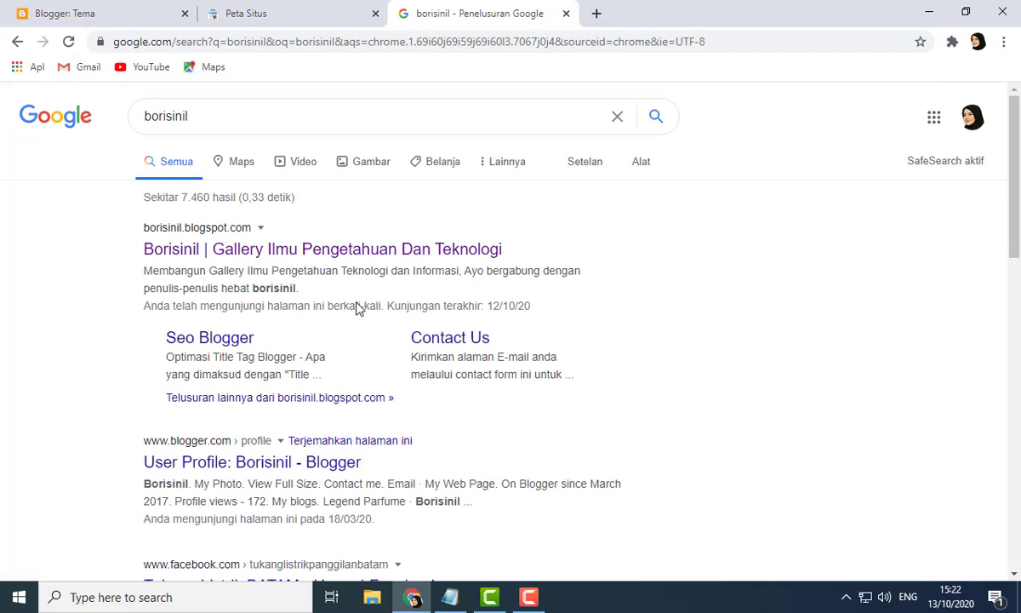
{"action": "left_click", "coordinate": [204, 254]}
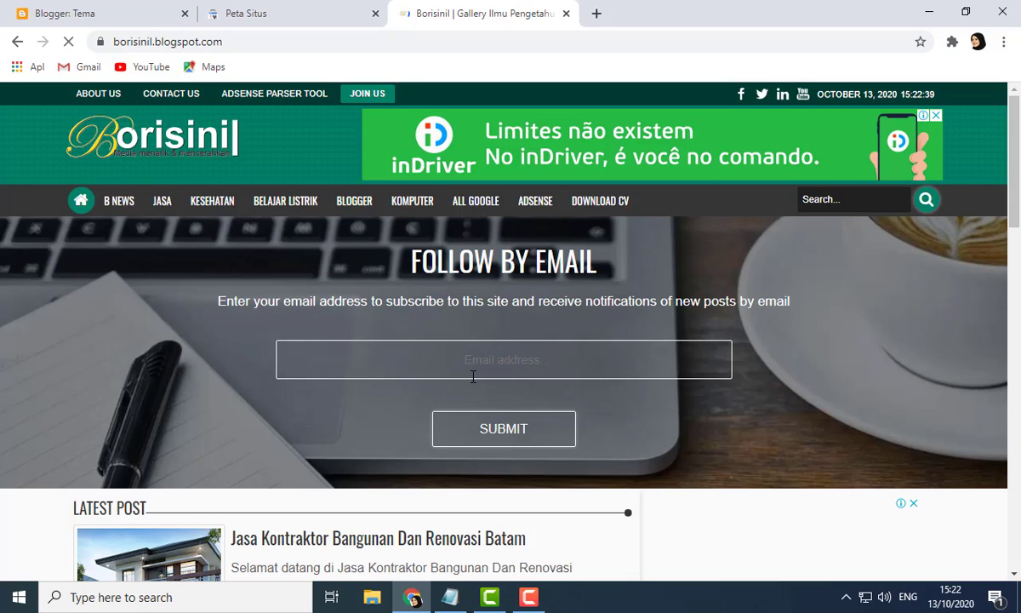
Step: Search the Borisinil blog for robots.txt and open the article 'Cara Setting Robots.txt Untuk Adsense'
{"action": "left_click", "coordinate": [866, 203]}
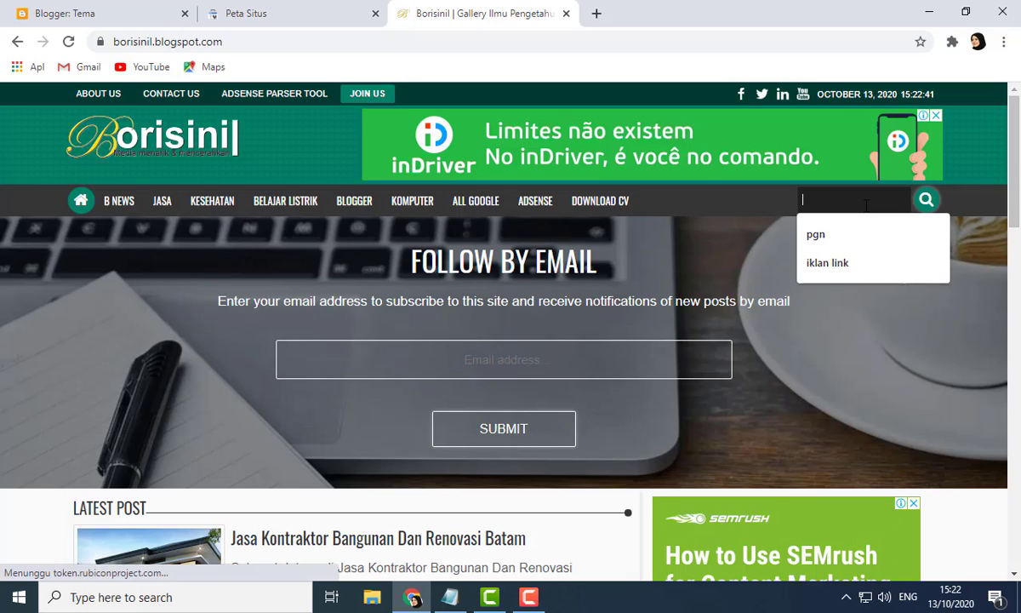
{"action": "type", "text": "robots.txt"}
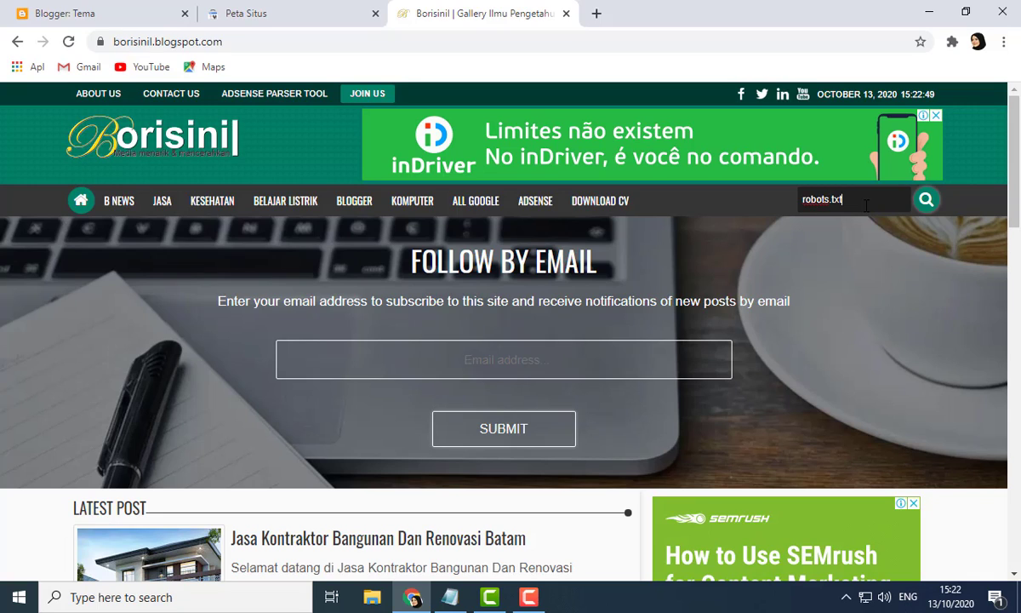
{"action": "key", "text": "Return"}
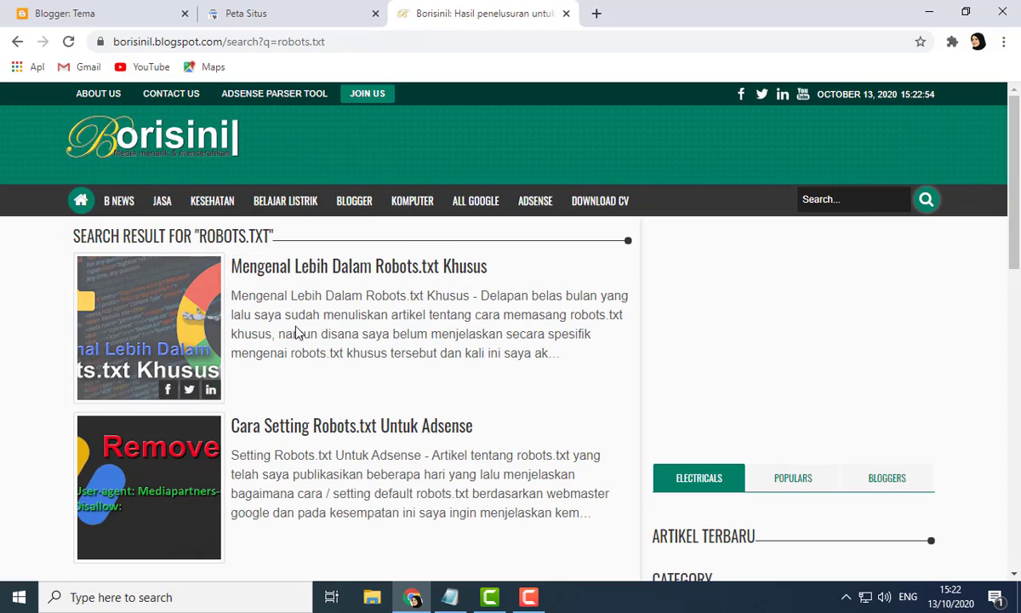
{"action": "scroll", "coordinate": [418, 286], "scroll_direction": "down", "scroll_amount": 4}
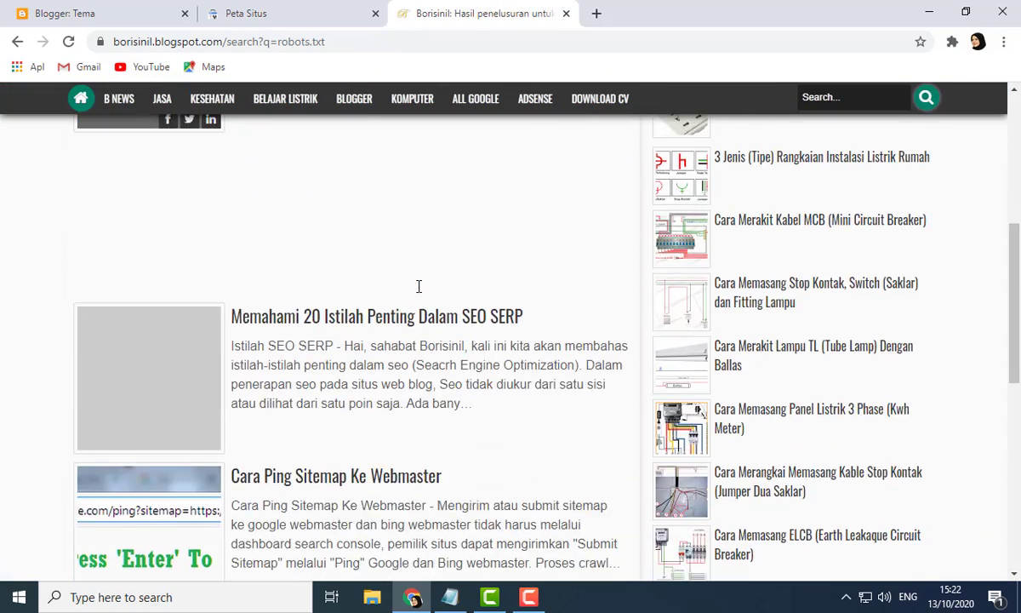
{"action": "scroll", "coordinate": [418, 286], "scroll_direction": "down", "scroll_amount": 7}
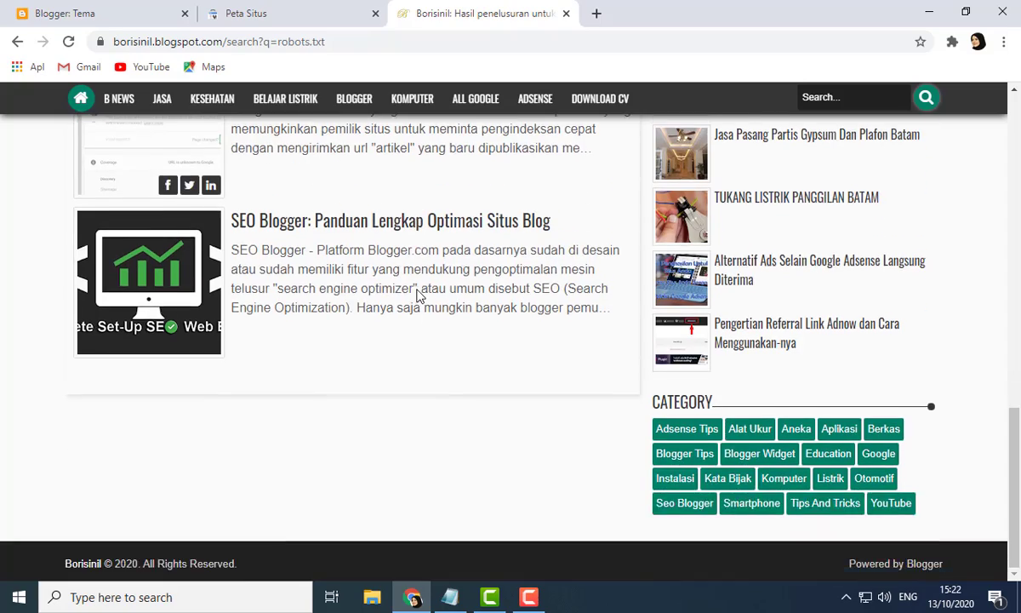
{"action": "scroll", "coordinate": [418, 293], "scroll_direction": "up", "scroll_amount": 3}
{"action": "scroll", "coordinate": [418, 293], "scroll_direction": "up", "scroll_amount": 6}
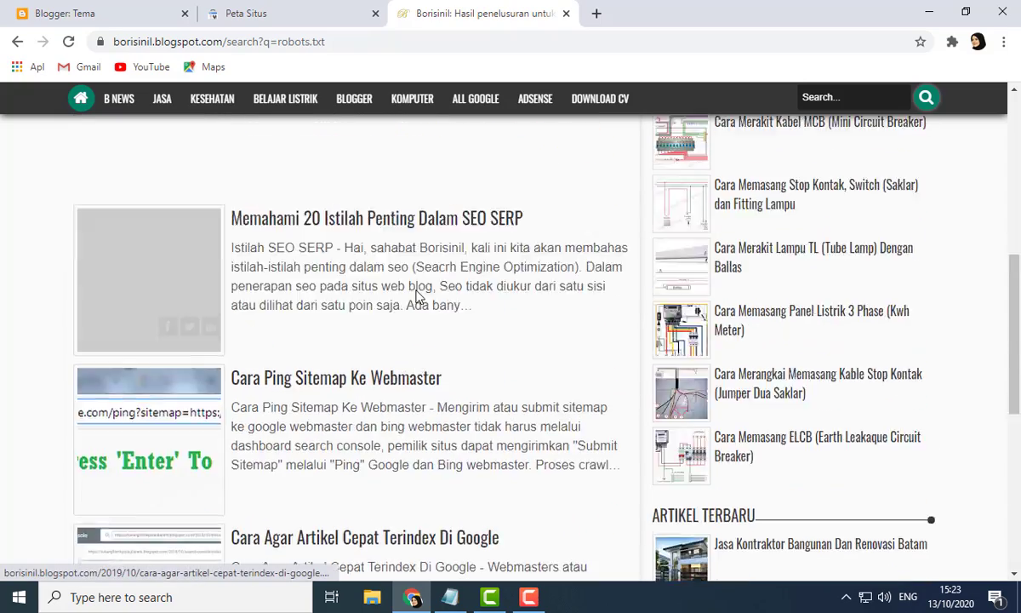
{"action": "left_click", "coordinate": [371, 330]}
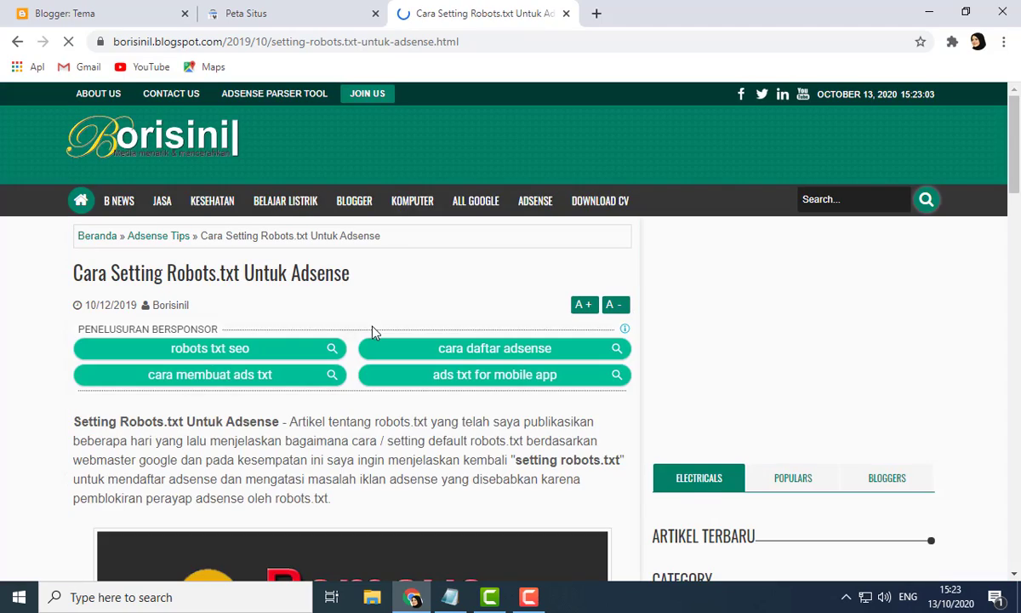
Step: Select the four-line robots.txt example under 'Merangkum semua artikel robots.txt' in the article
{"action": "scroll", "coordinate": [372, 330], "scroll_direction": "down", "scroll_amount": 12}
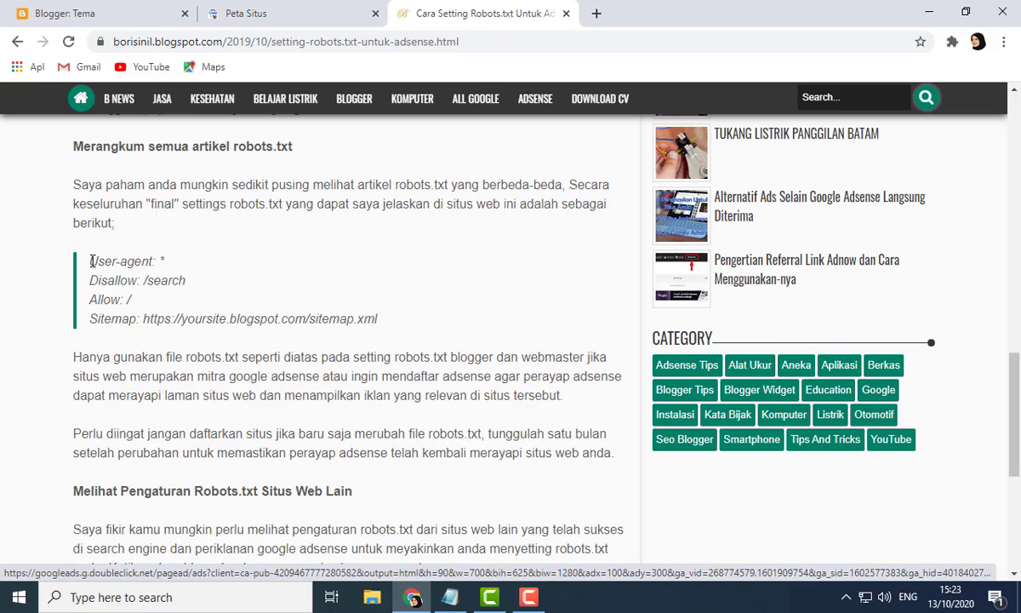
{"action": "left_click_drag", "start_coordinate": [87, 241], "coordinate": [391, 321]}
{"action": "scroll", "coordinate": [391, 323], "scroll_direction": "down", "scroll_amount": 3}
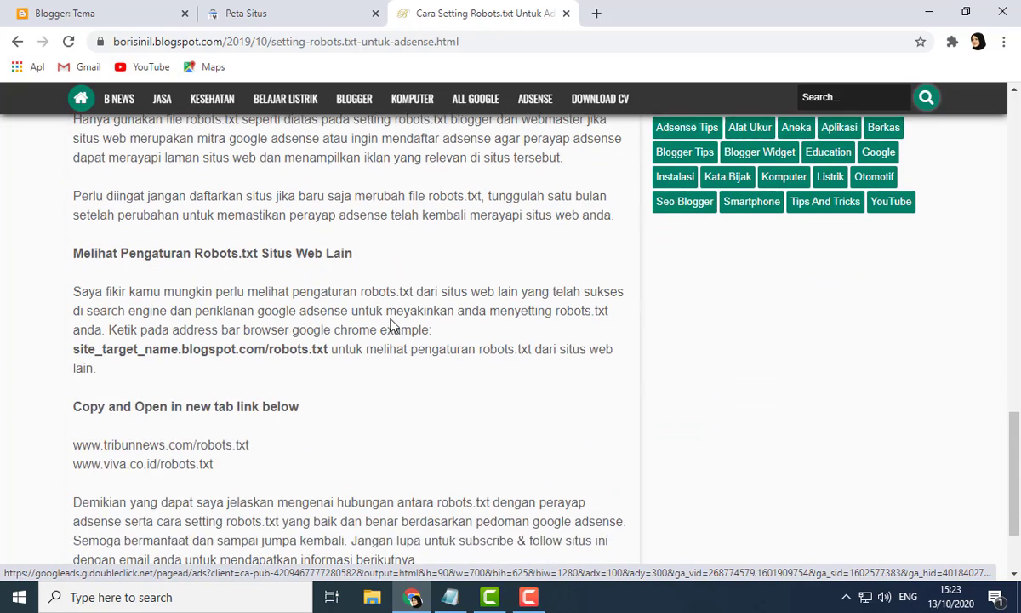
{"action": "scroll", "coordinate": [389, 323], "scroll_direction": "down", "scroll_amount": 1}
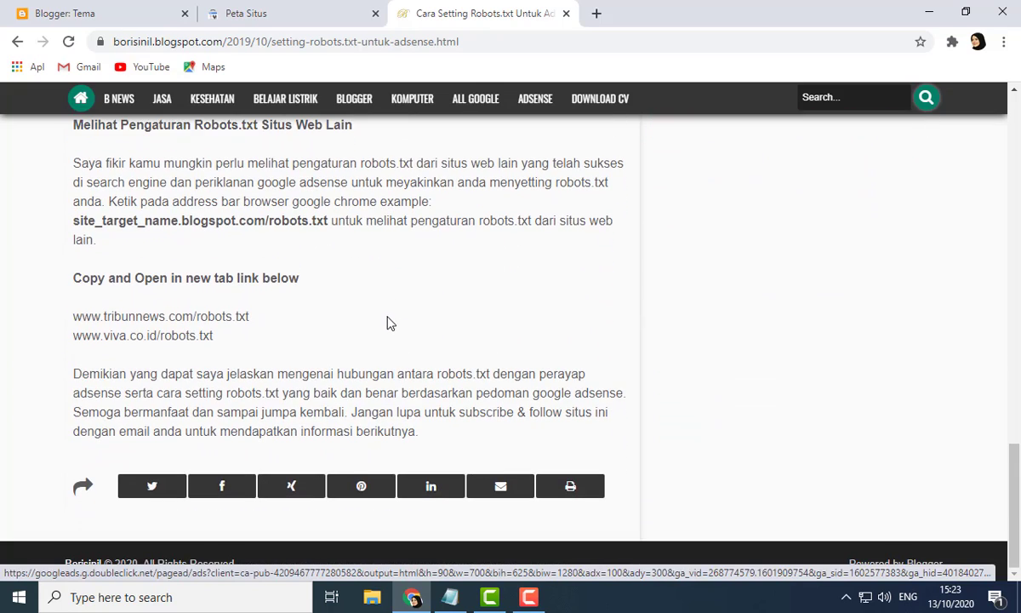
{"action": "scroll", "coordinate": [387, 323], "scroll_direction": "up", "scroll_amount": 3}
{"action": "scroll", "coordinate": [387, 321], "scroll_direction": "up", "scroll_amount": 7}
{"action": "scroll", "coordinate": [387, 322], "scroll_direction": "down", "scroll_amount": 5}
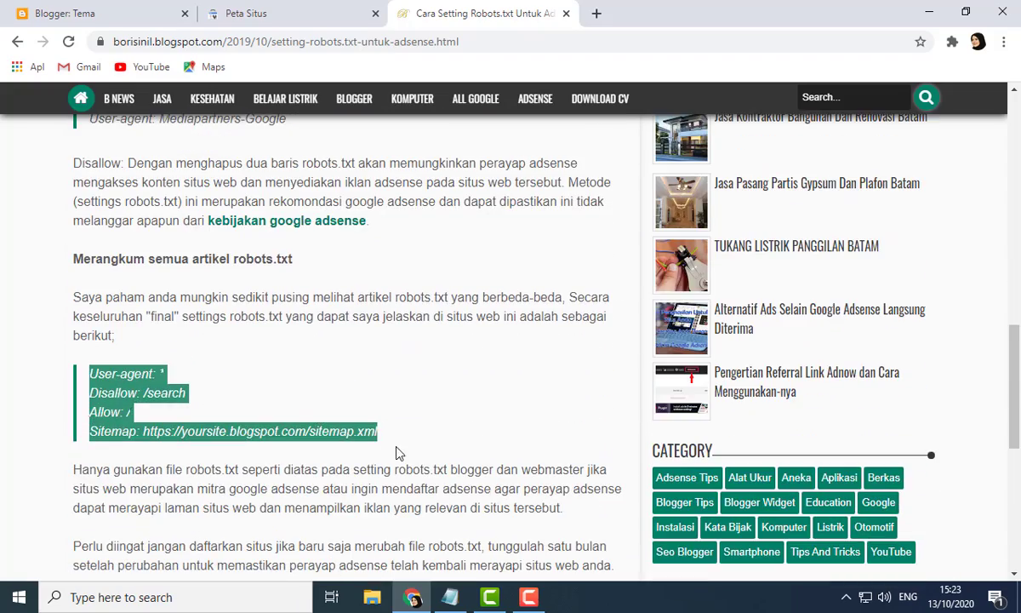
Step: Review the four-line robots.txt example in the article, including its Disallow: /search line
{"action": "left_click_drag", "start_coordinate": [382, 434], "coordinate": [91, 373]}
{"action": "left_click", "coordinate": [212, 411]}
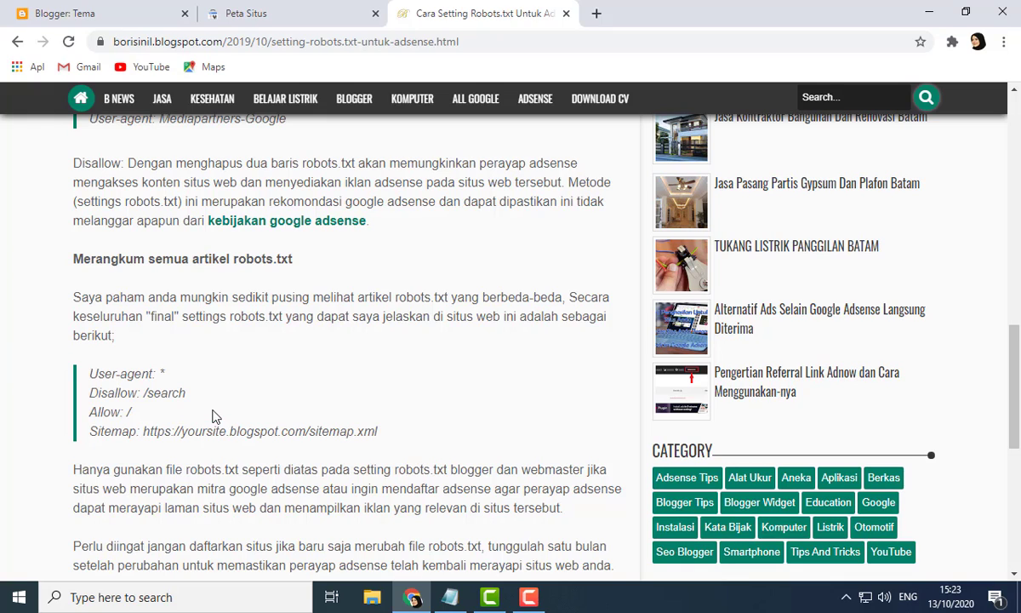
{"action": "double_click", "coordinate": [161, 393]}
{"action": "left_click", "coordinate": [292, 397]}
{"action": "scroll", "coordinate": [292, 393], "scroll_direction": "up", "scroll_amount": 10}
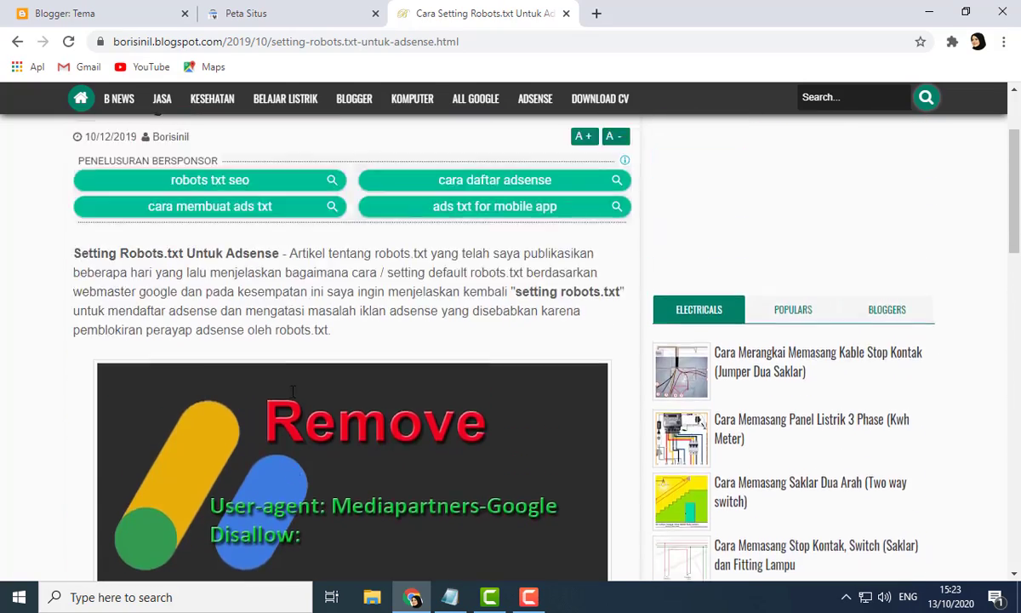
{"action": "scroll", "coordinate": [292, 391], "scroll_direction": "up", "scroll_amount": 2}
Step: Open borisinil.blogspot.com/robots.txt in the current tab by editing the address
{"action": "left_click_drag", "start_coordinate": [477, 41], "coordinate": [228, 51]}
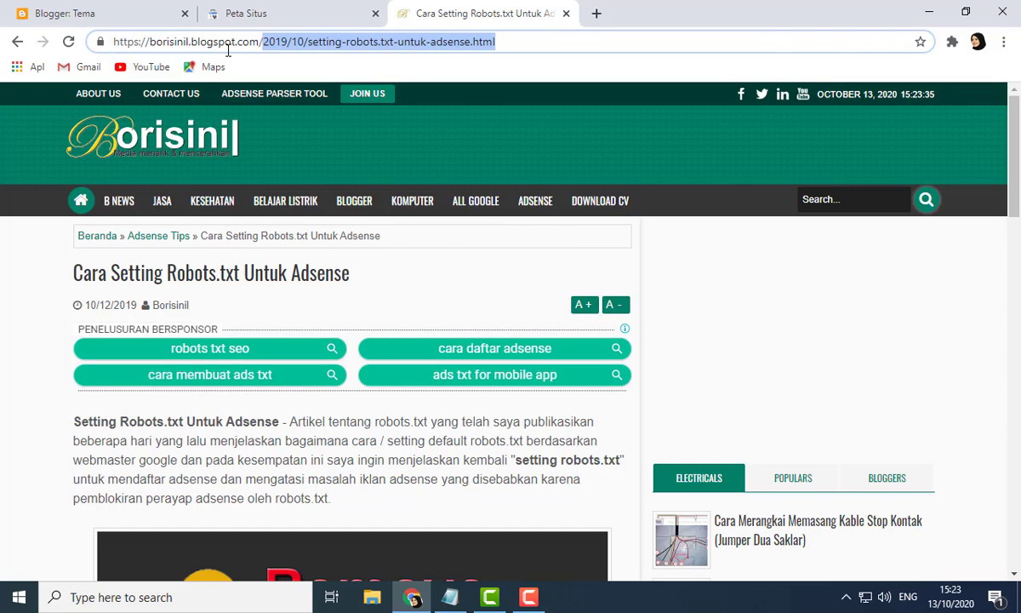
{"action": "key", "text": "BackSpace"}
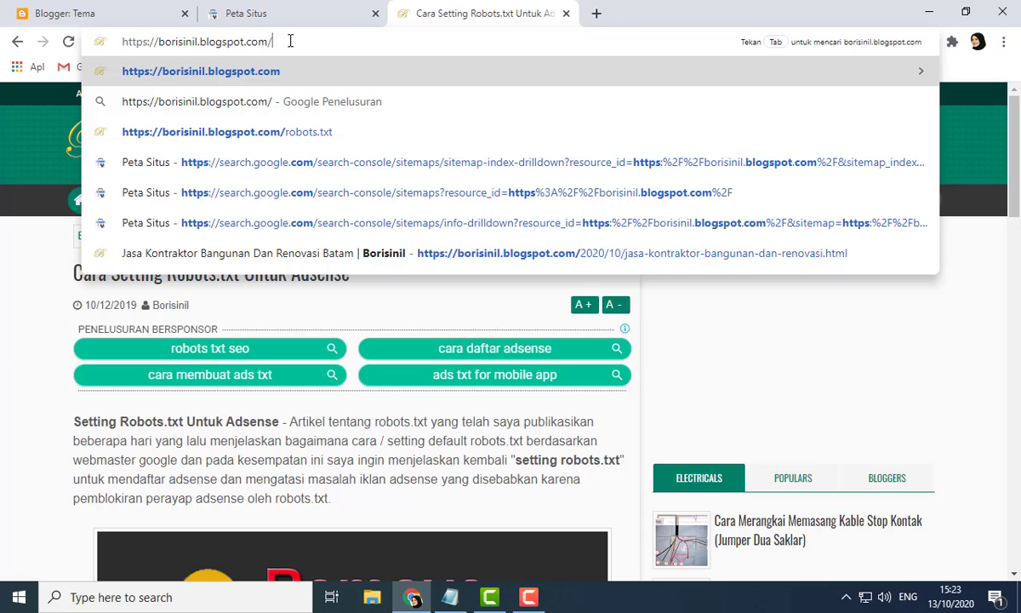
{"action": "type", "text": "s"}
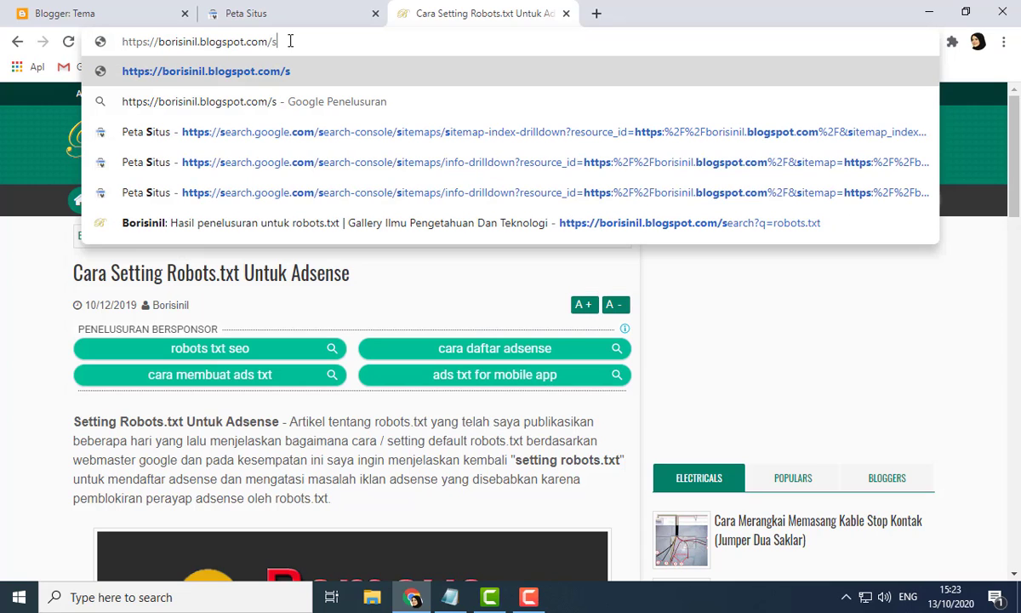
{"action": "key", "text": "BackSpace"}
{"action": "type", "text": "r"}
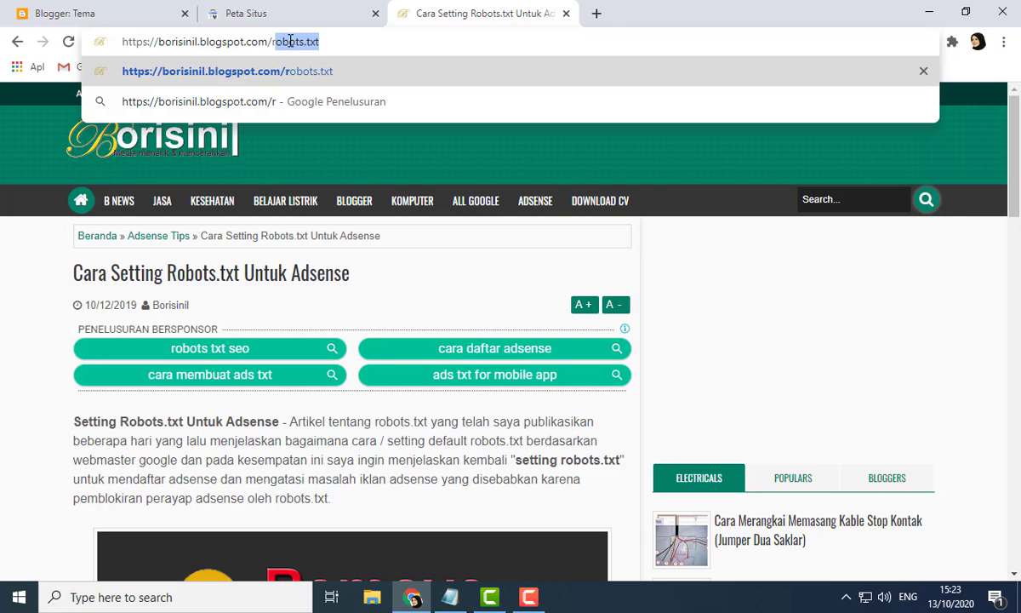
{"action": "type", "text": "o"}
{"action": "key", "text": "Right"}
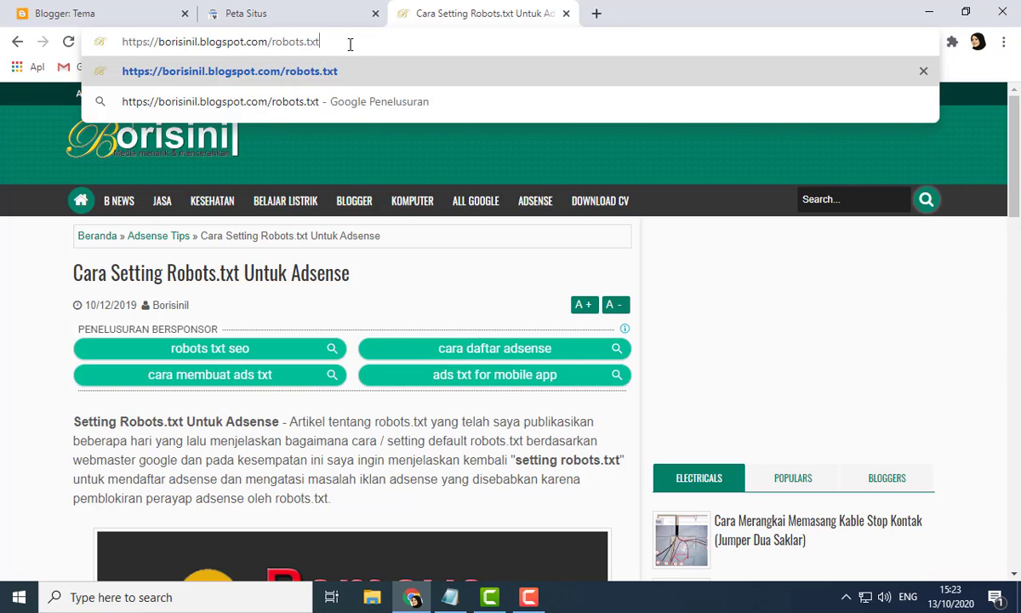
{"action": "key", "text": "Return"}
Step: Compare the blog's live robots.txt with the Notepad draft, examining the blog address in the Sitemap line
{"action": "left_click_drag", "start_coordinate": [302, 120], "coordinate": [7, 97]}
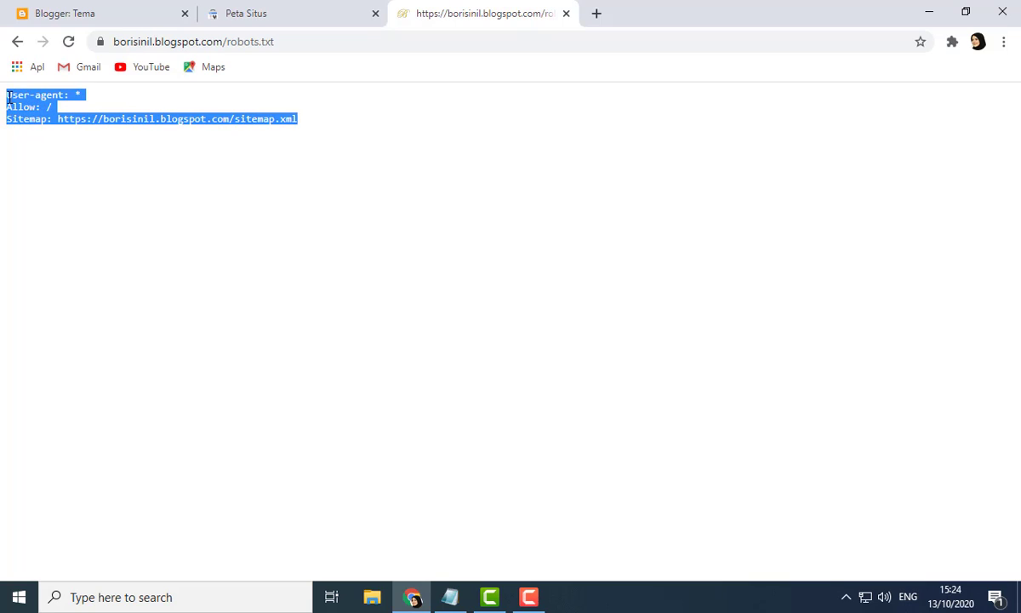
{"action": "left_click", "coordinate": [54, 124]}
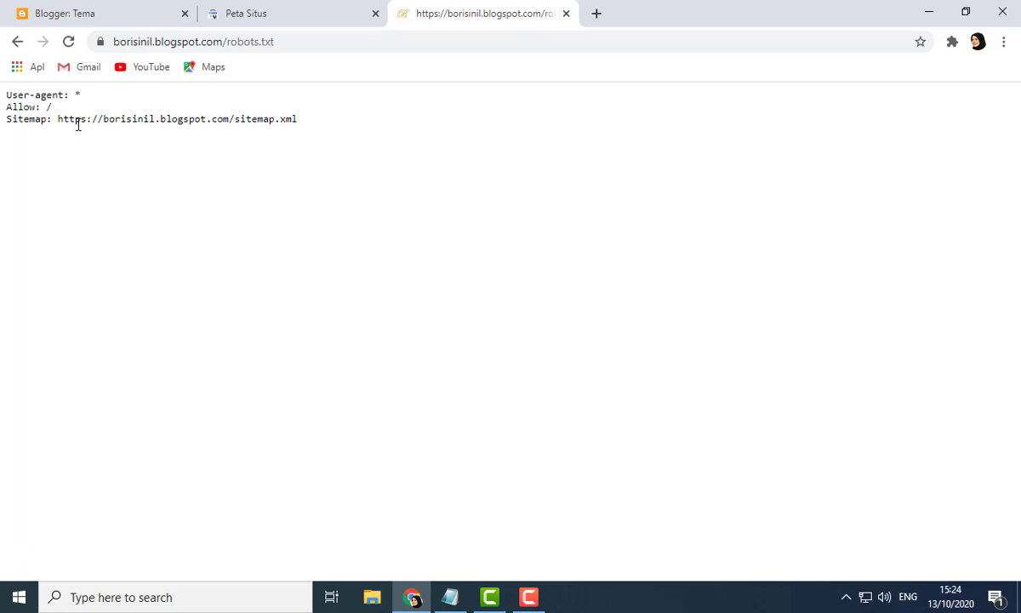
{"action": "left_click", "coordinate": [451, 596]}
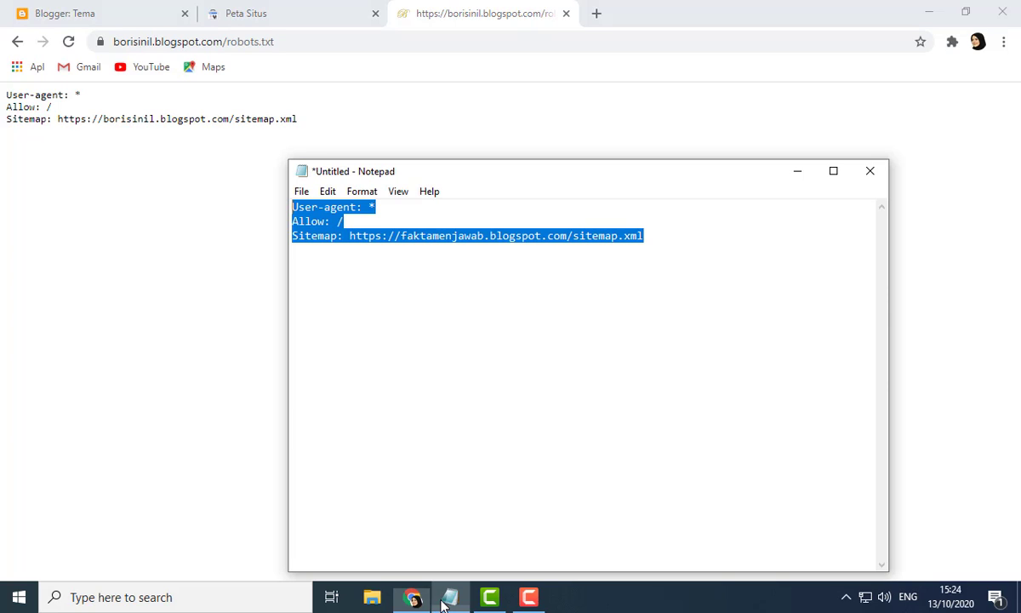
{"action": "left_click", "coordinate": [428, 356]}
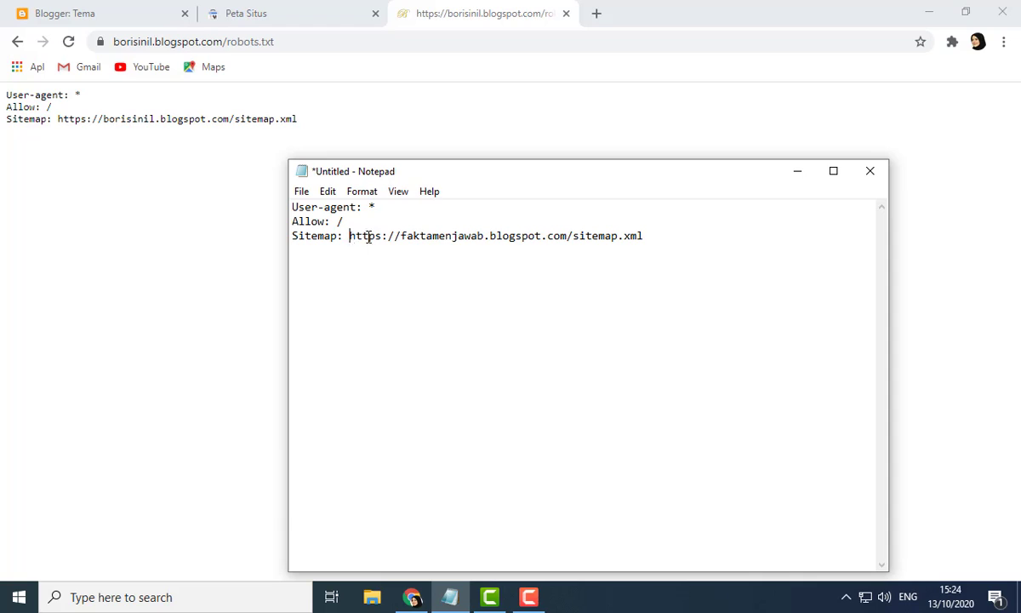
{"action": "left_click_drag", "start_coordinate": [349, 236], "coordinate": [565, 241]}
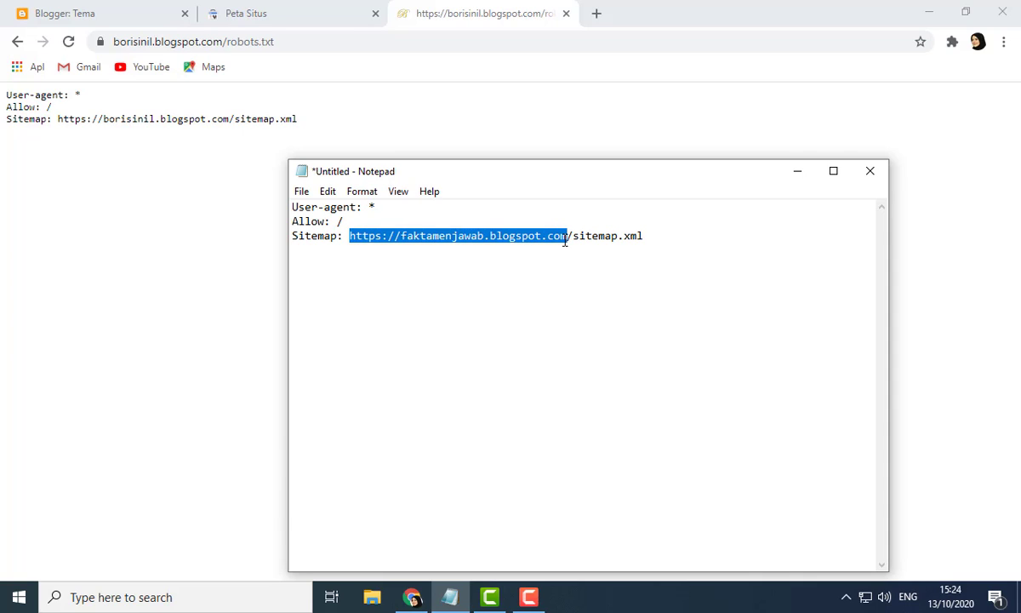
{"action": "left_click", "coordinate": [396, 274]}
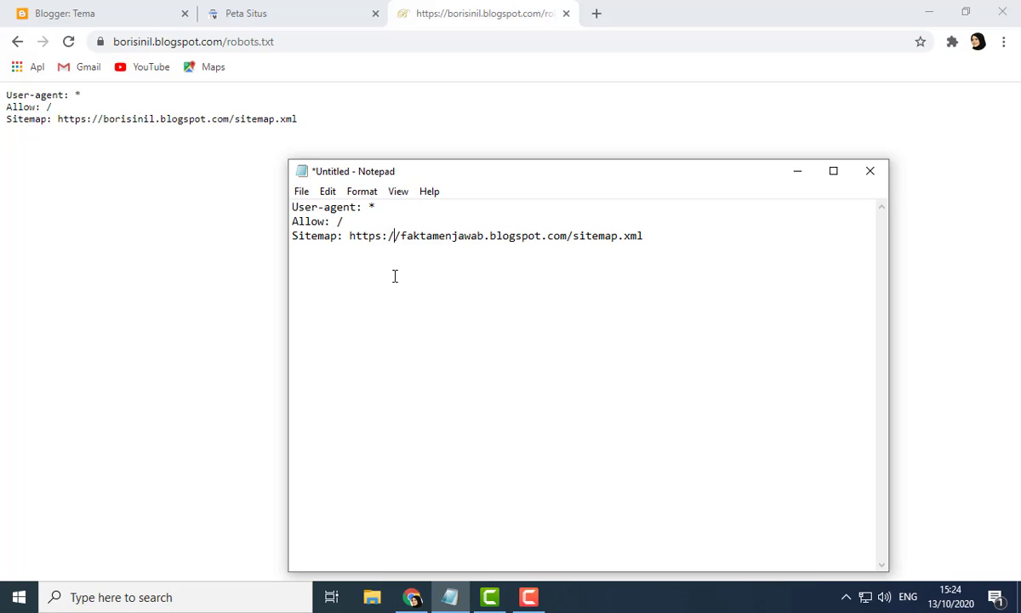
{"action": "left_click", "coordinate": [260, 258]}
Step: Switch back to the Search Console Sitemaps tab
{"action": "left_click", "coordinate": [314, 10]}
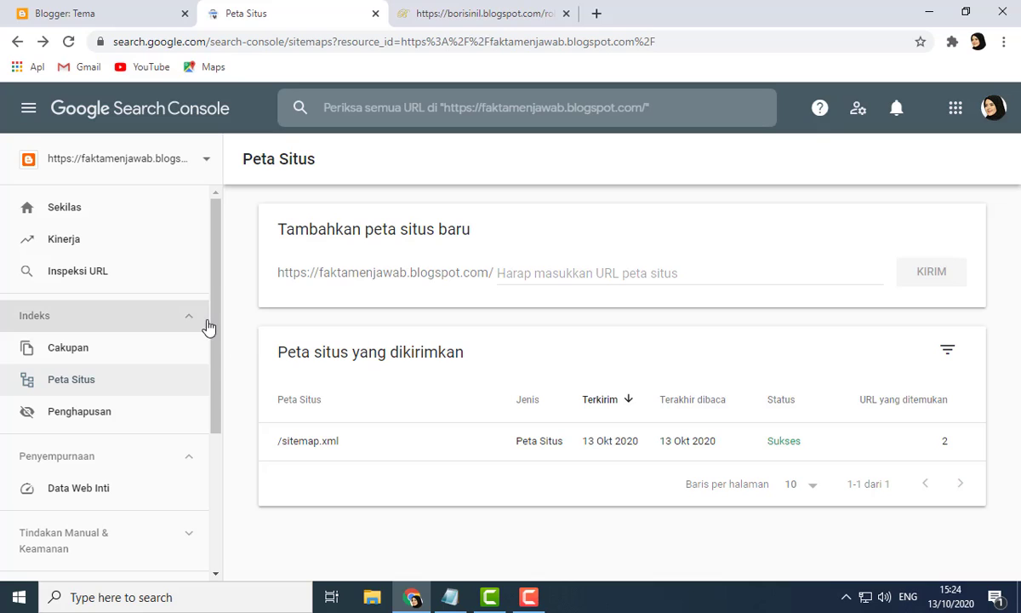
{"action": "left_click_drag", "start_coordinate": [213, 290], "coordinate": [236, 316]}
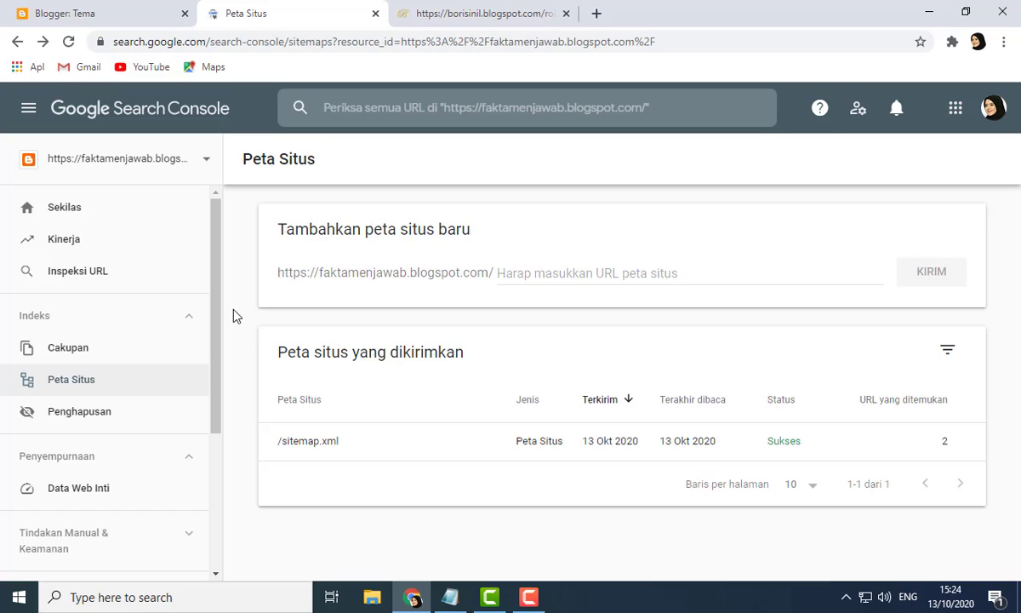